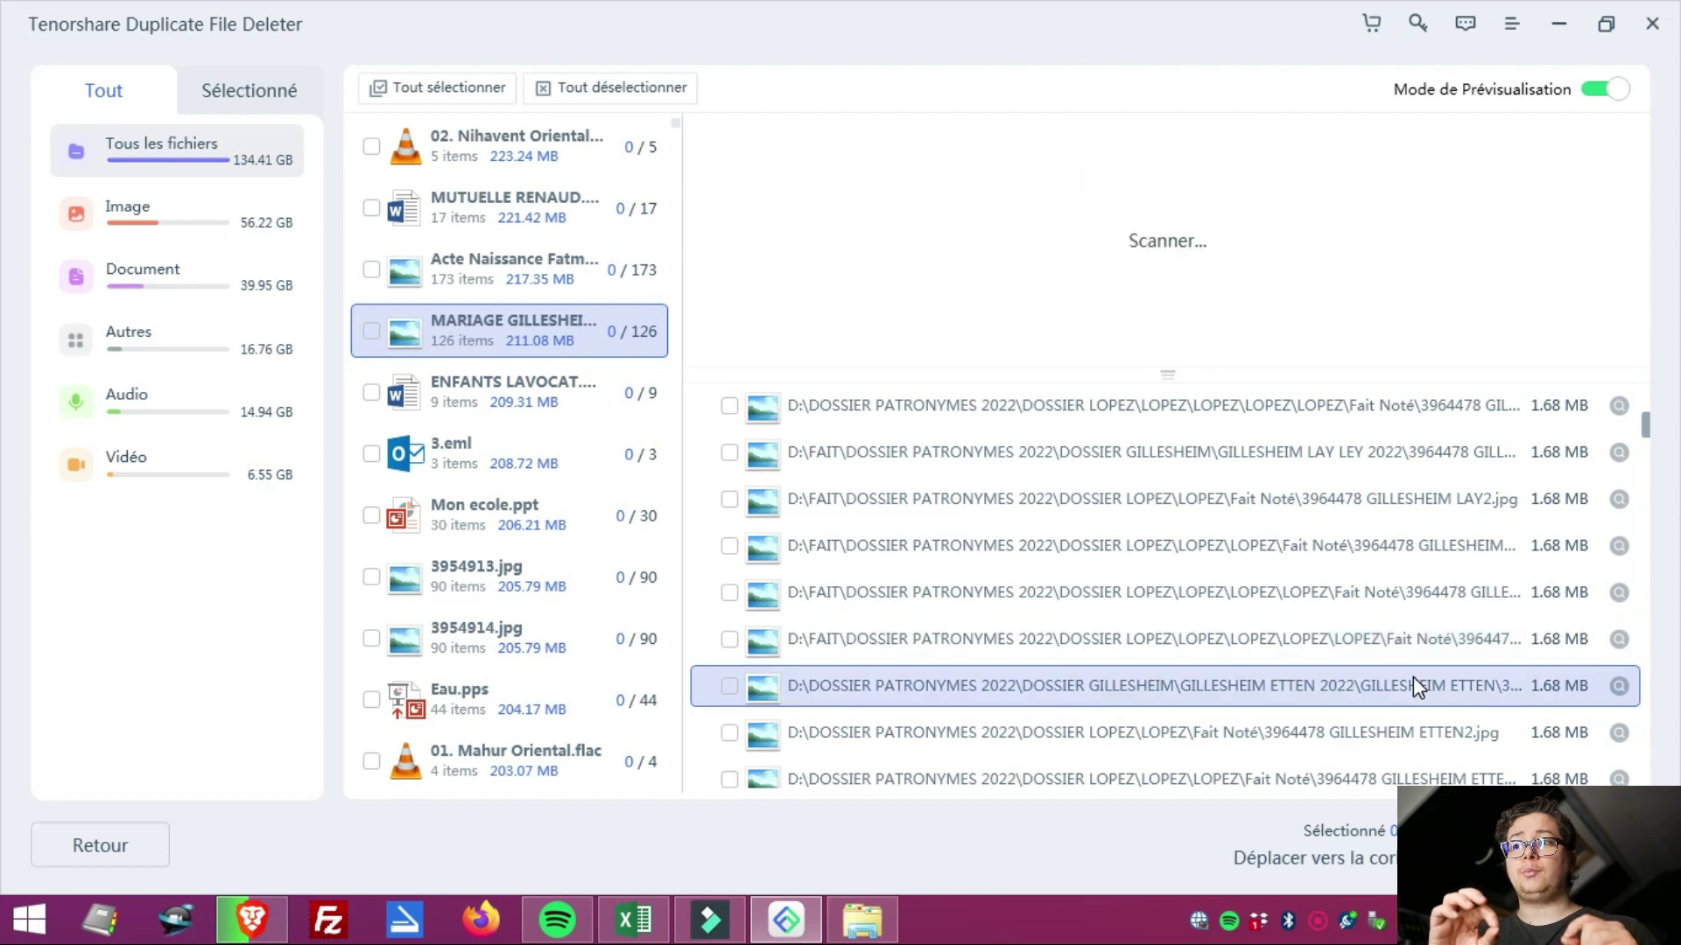
scroll(533, 372, up, 3)
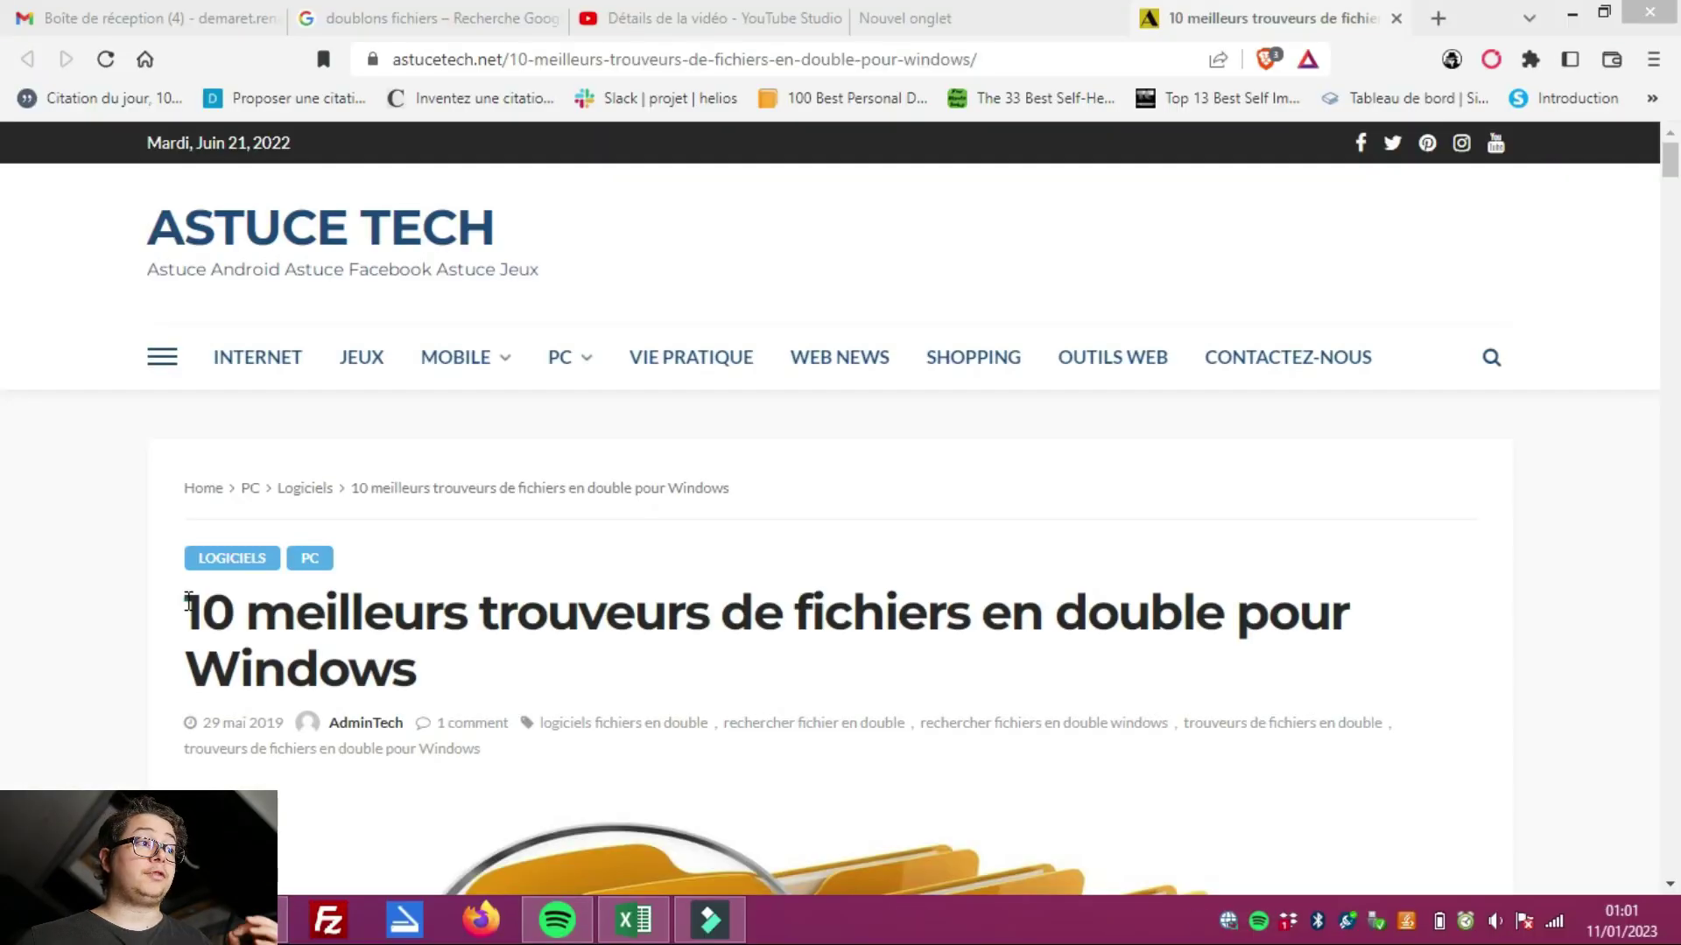
Step: Read through the Astuce Tech article on the ten best duplicate file finders for Windows
drag(184, 604, 503, 663)
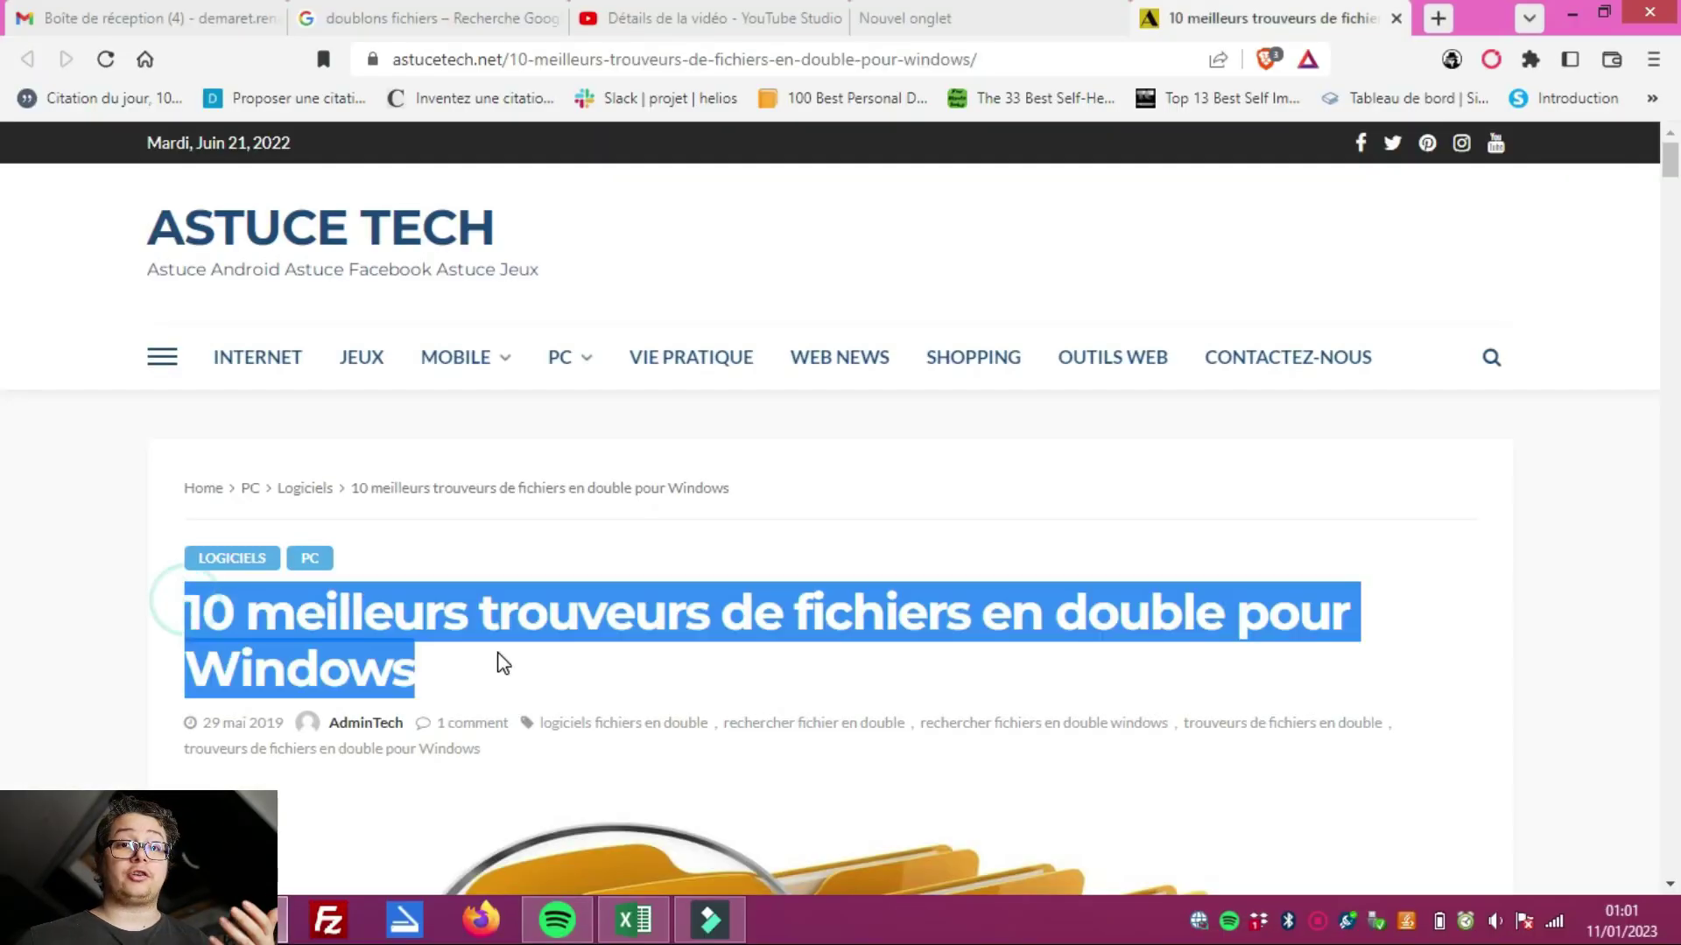
scroll(1029, 659, down, 15)
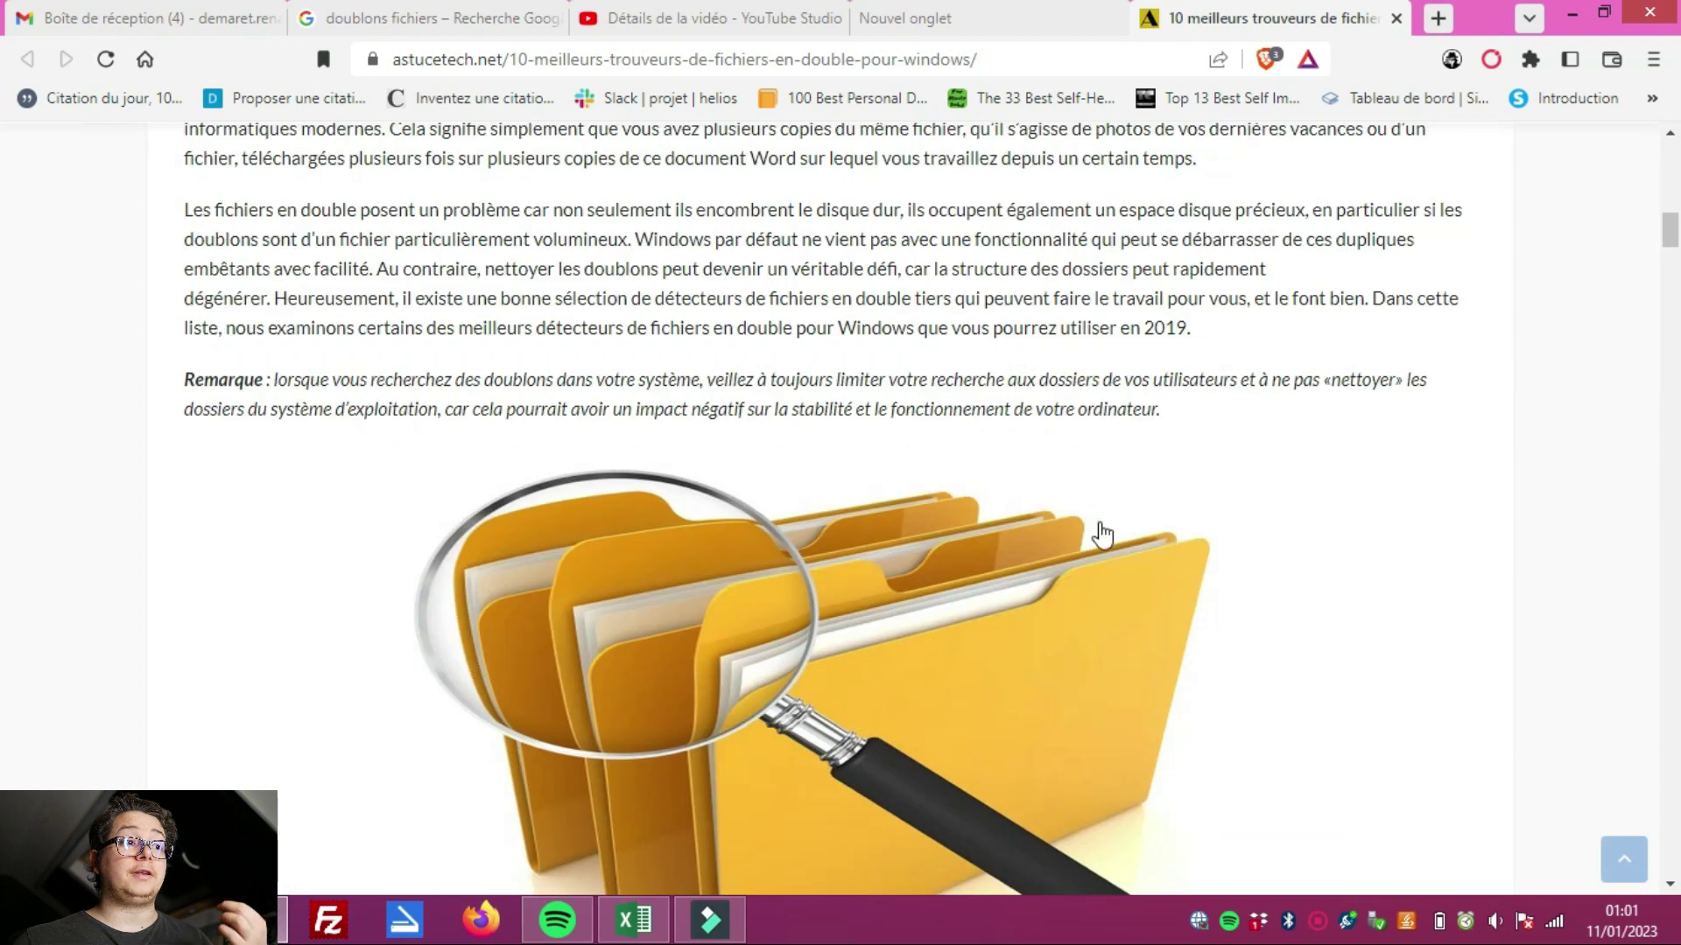
scroll(1101, 534, down, 10)
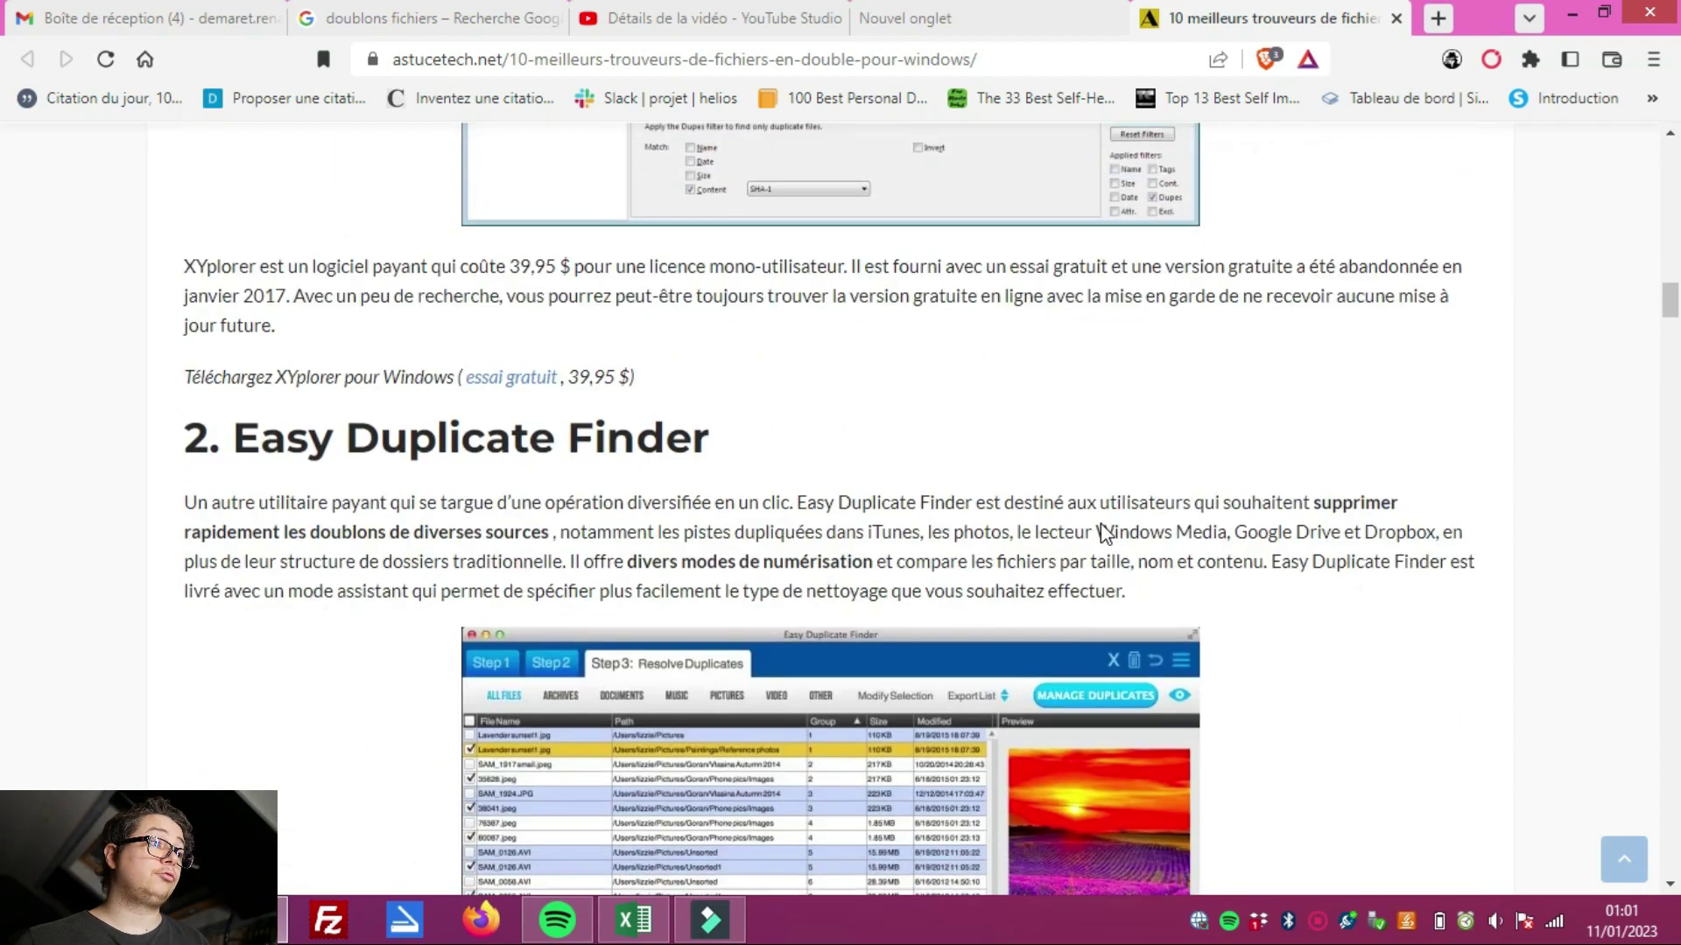
scroll(1101, 534, down, 20)
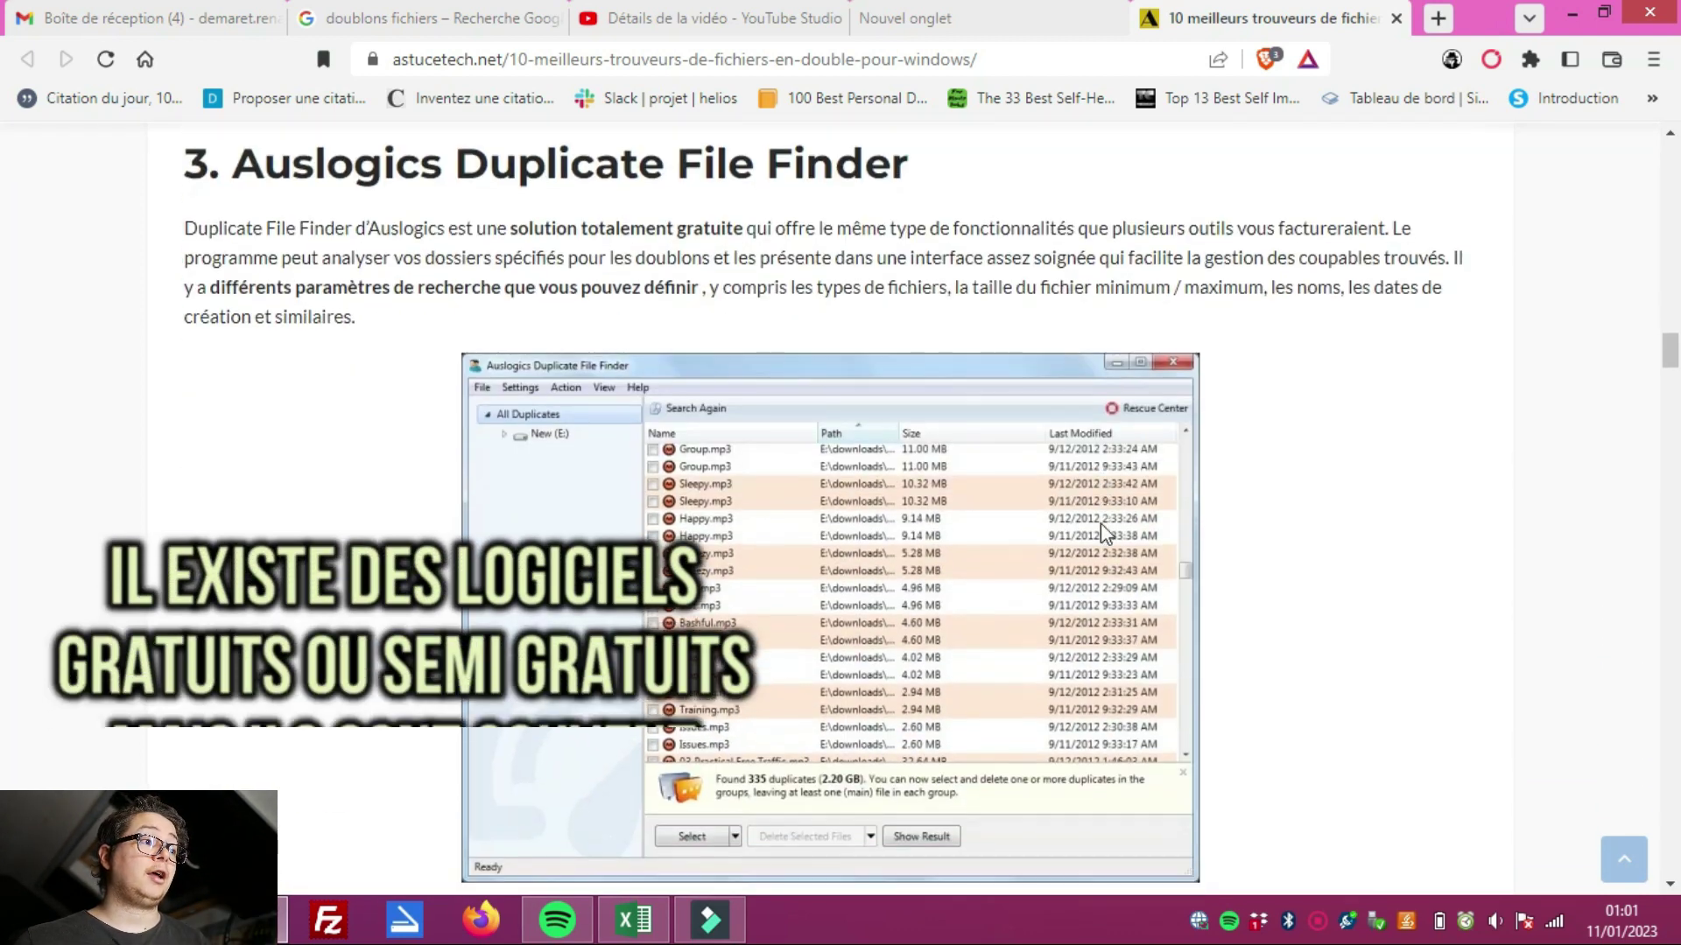
scroll(1101, 532, down, 15)
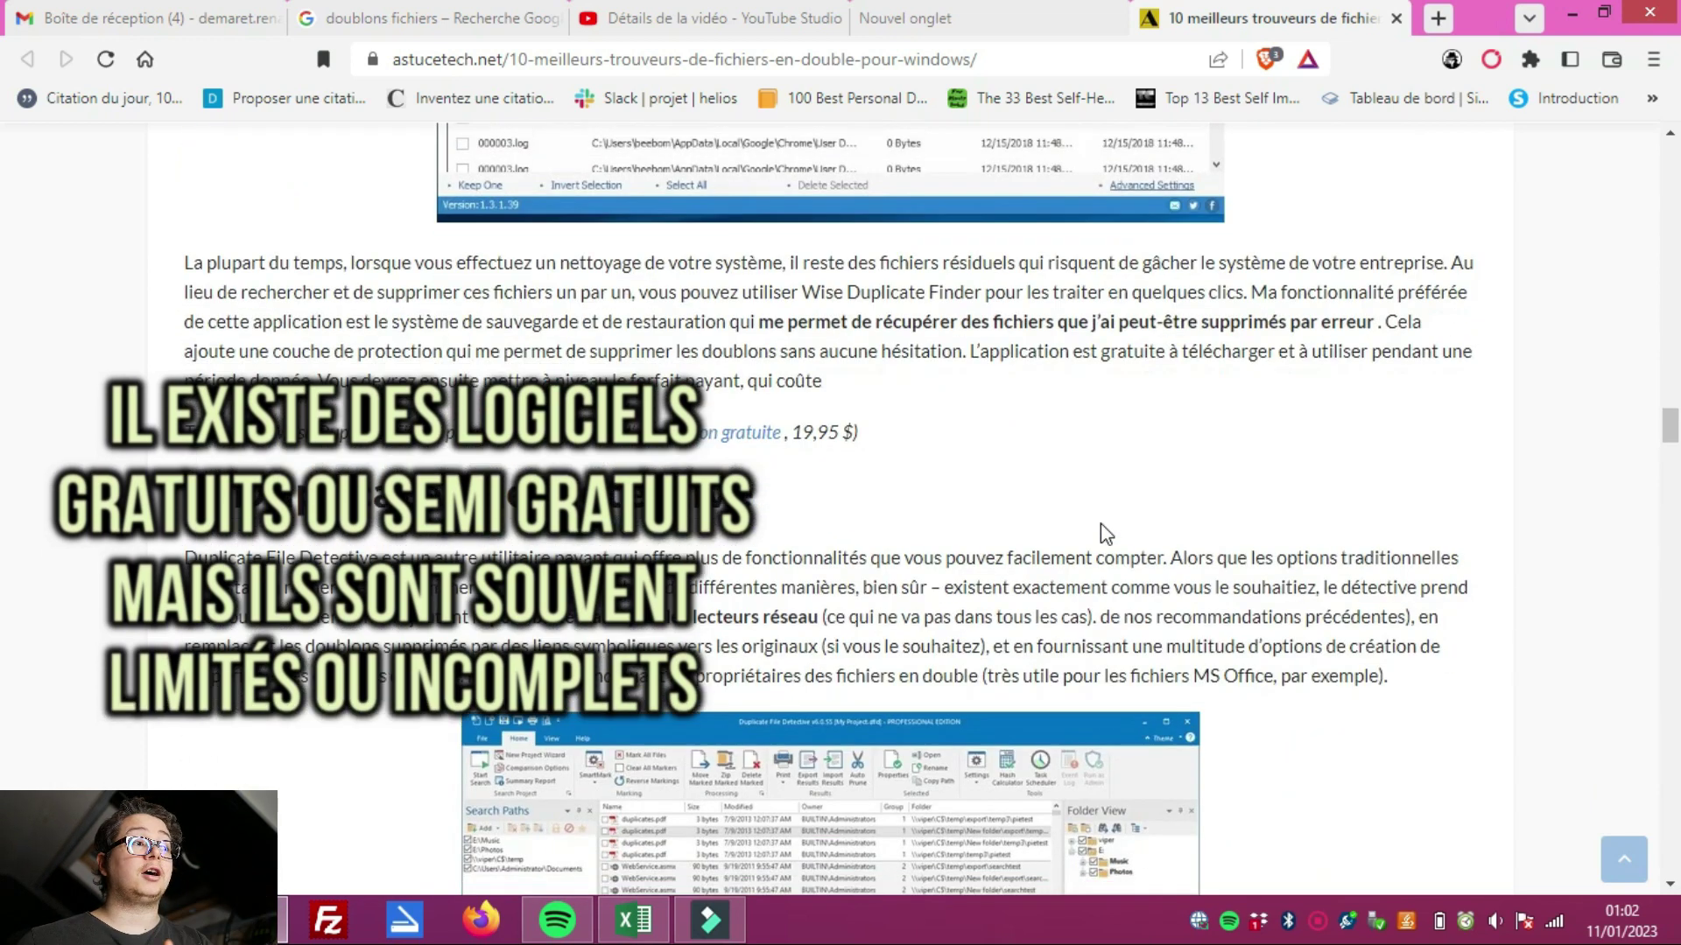
scroll(1101, 534, down, 15)
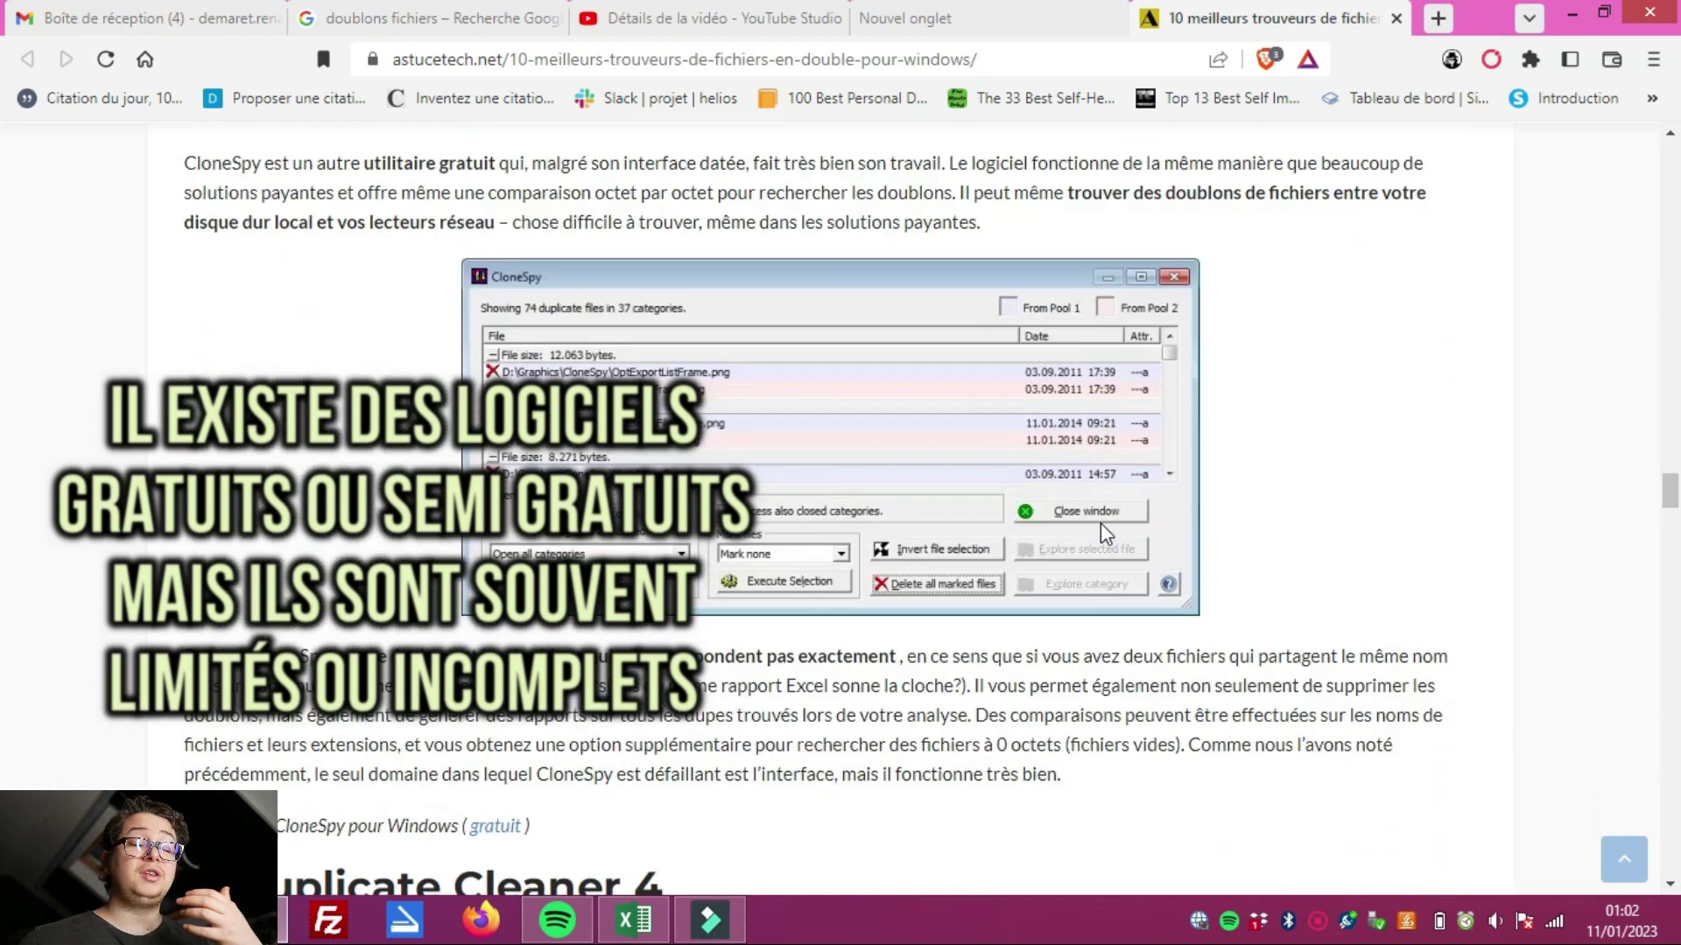
scroll(1104, 534, down, 8)
scroll(1105, 532, down, 15)
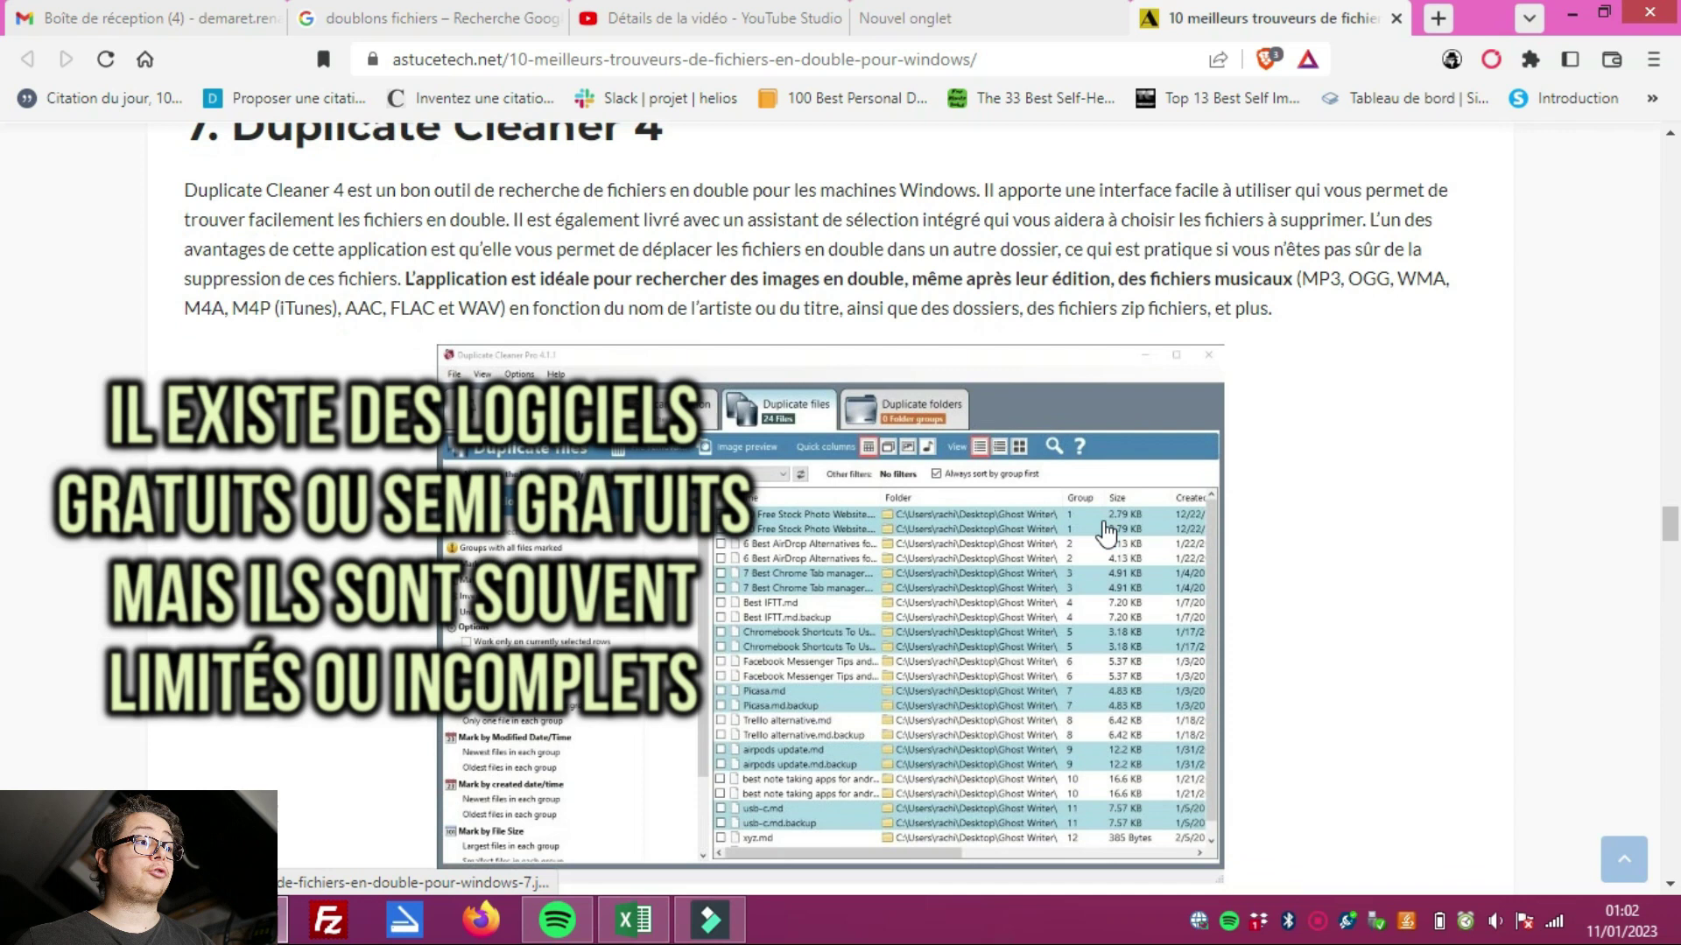
scroll(1104, 532, down, 20)
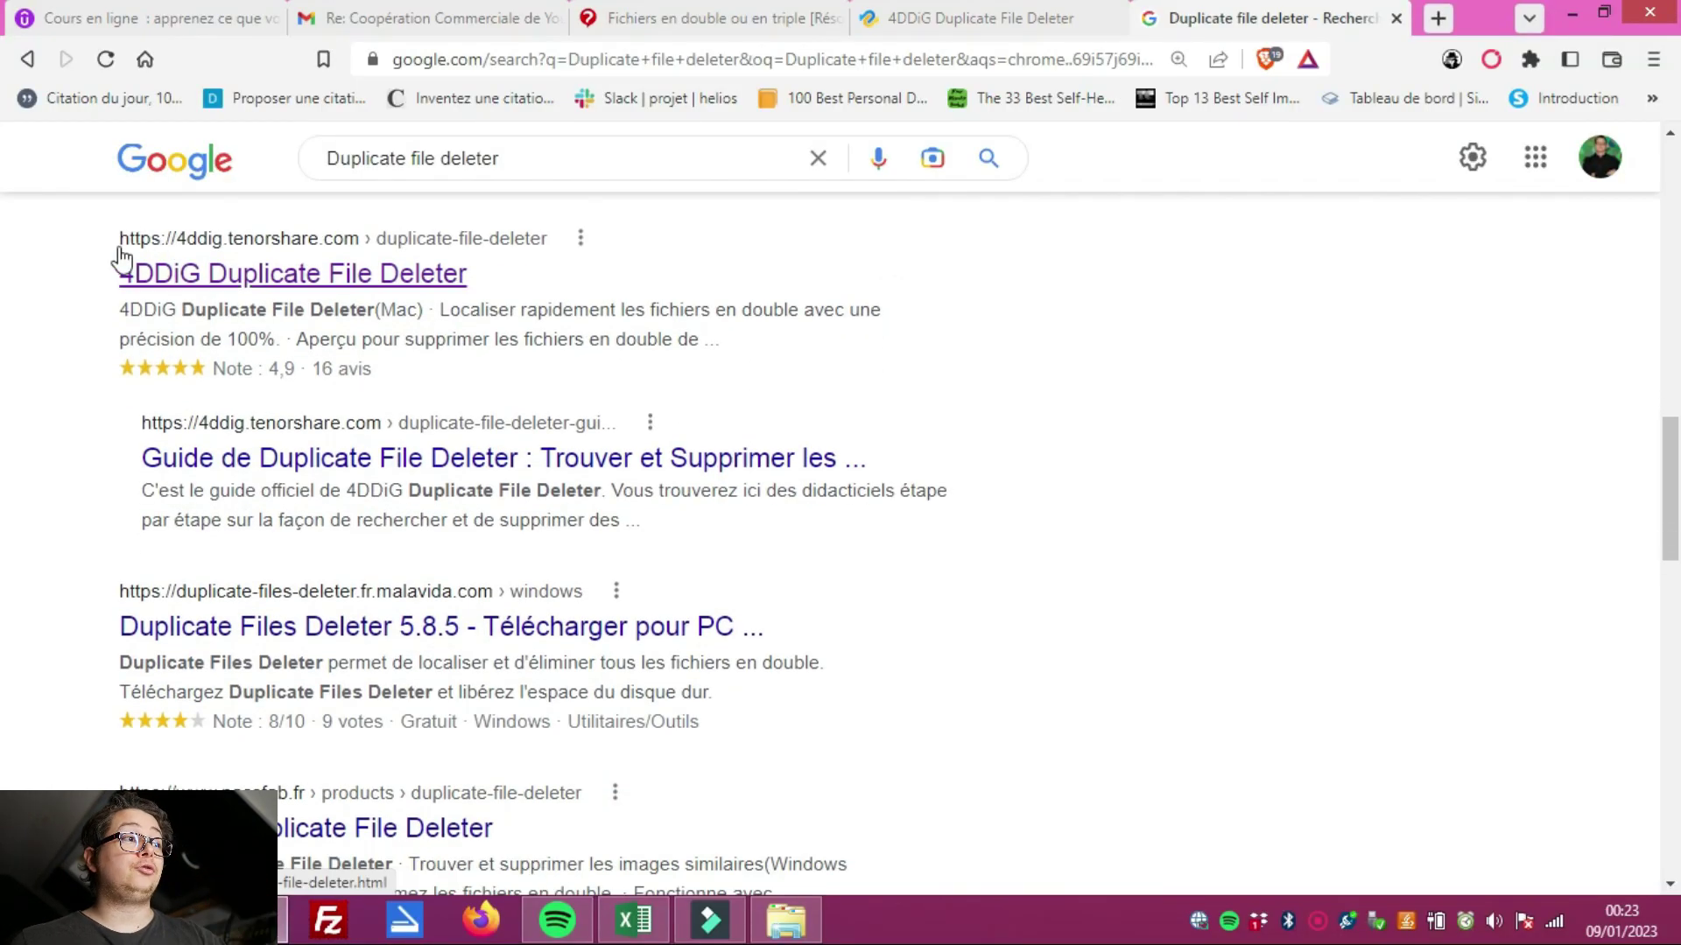
Step: Open the 4DDiG Duplicate File Deleter page from the search results and request its Windows download
drag(102, 281, 475, 287)
click(460, 275)
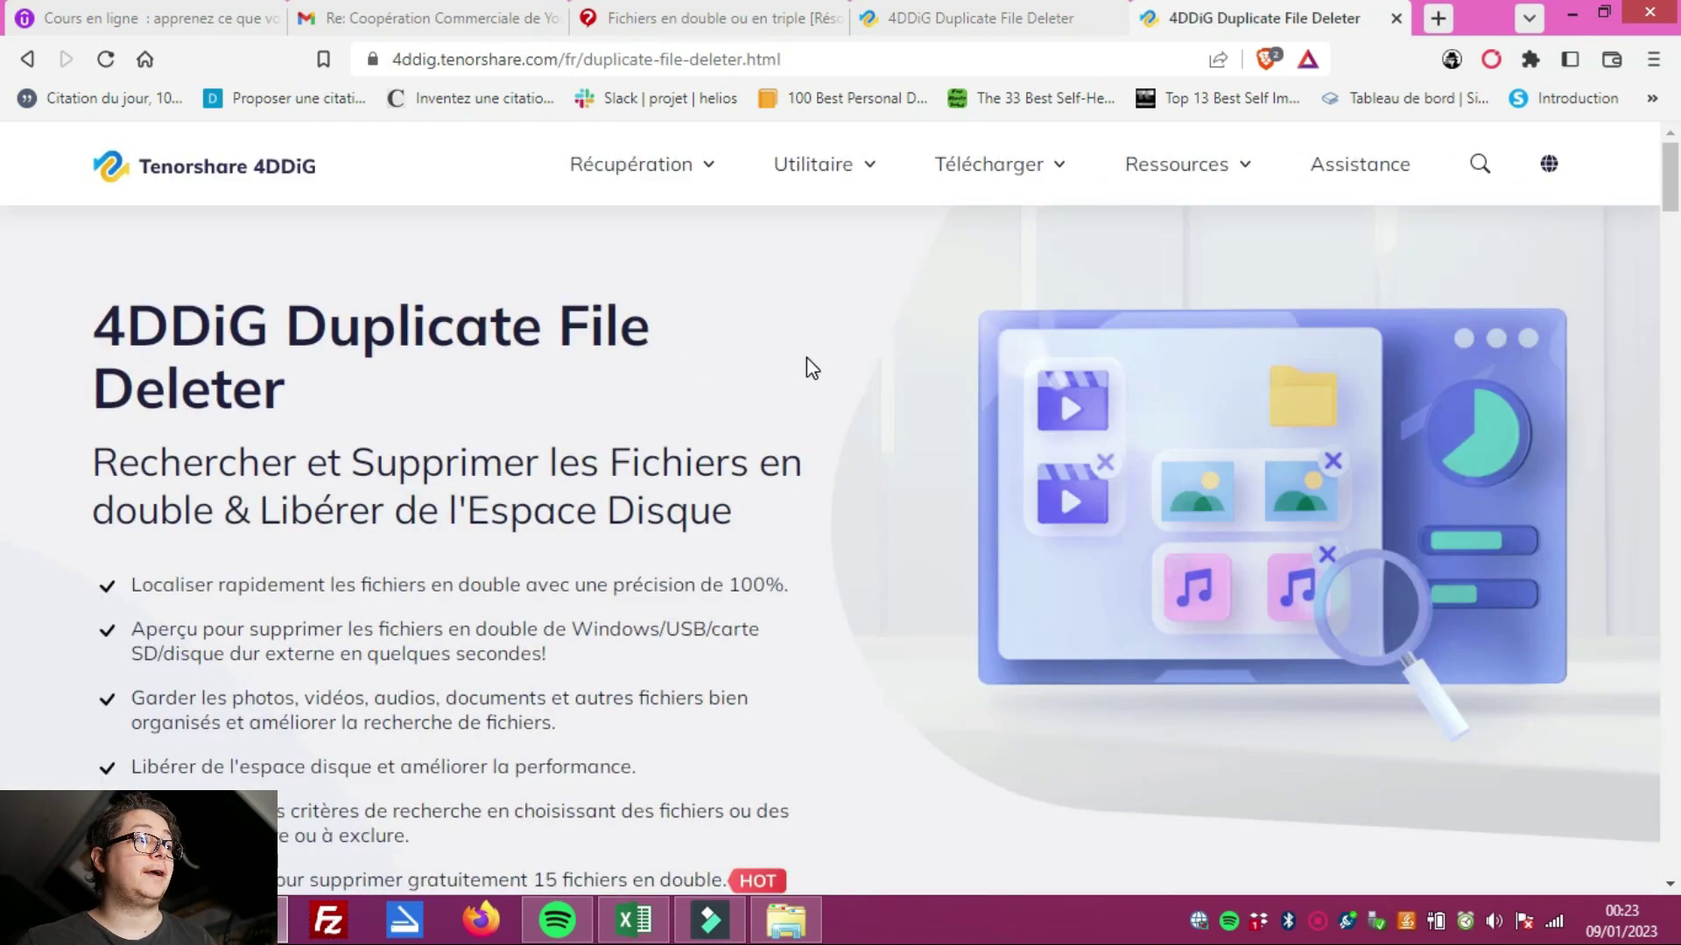
scroll(652, 351, down, 5)
click(307, 602)
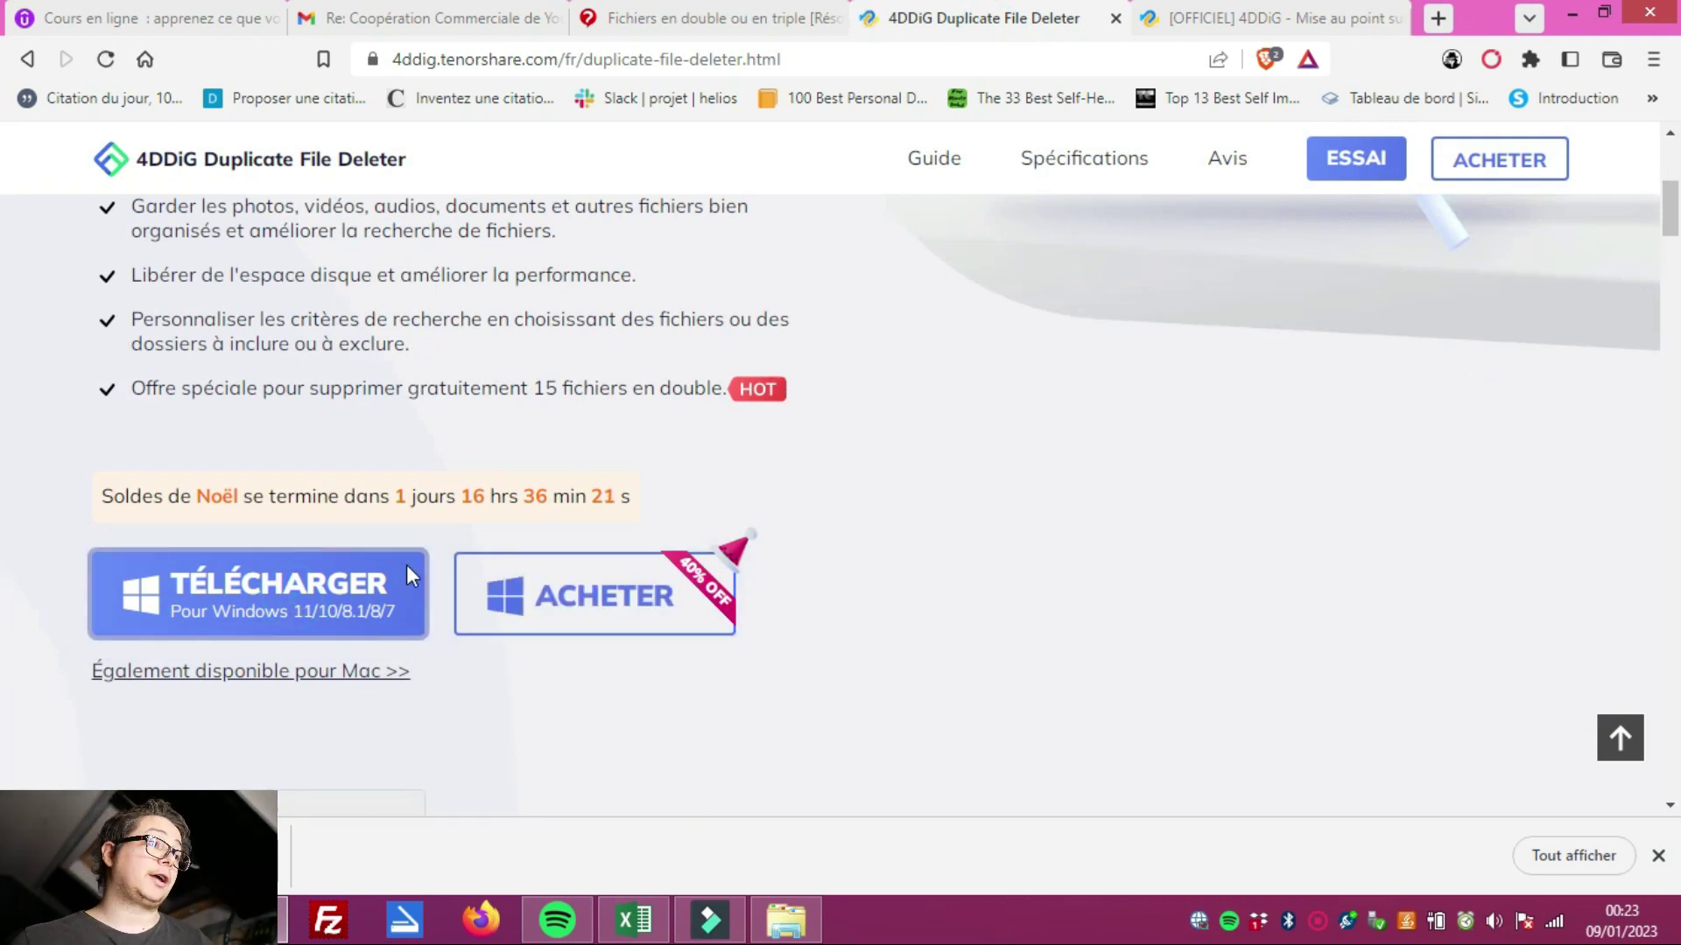
click(778, 729)
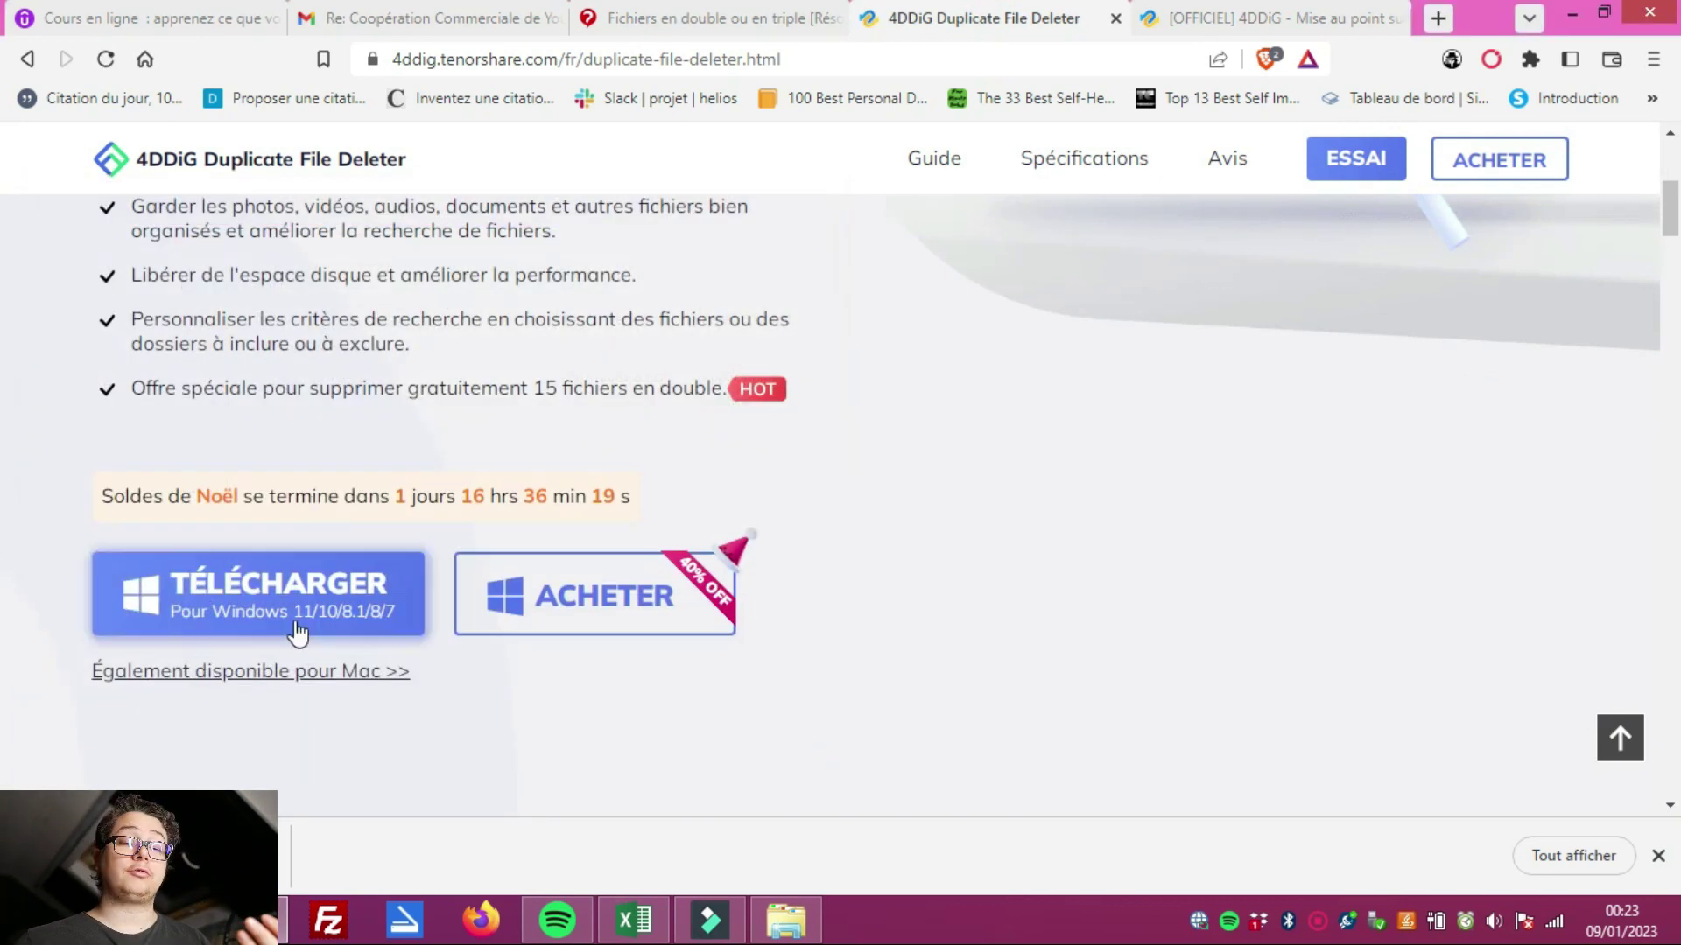
click(298, 681)
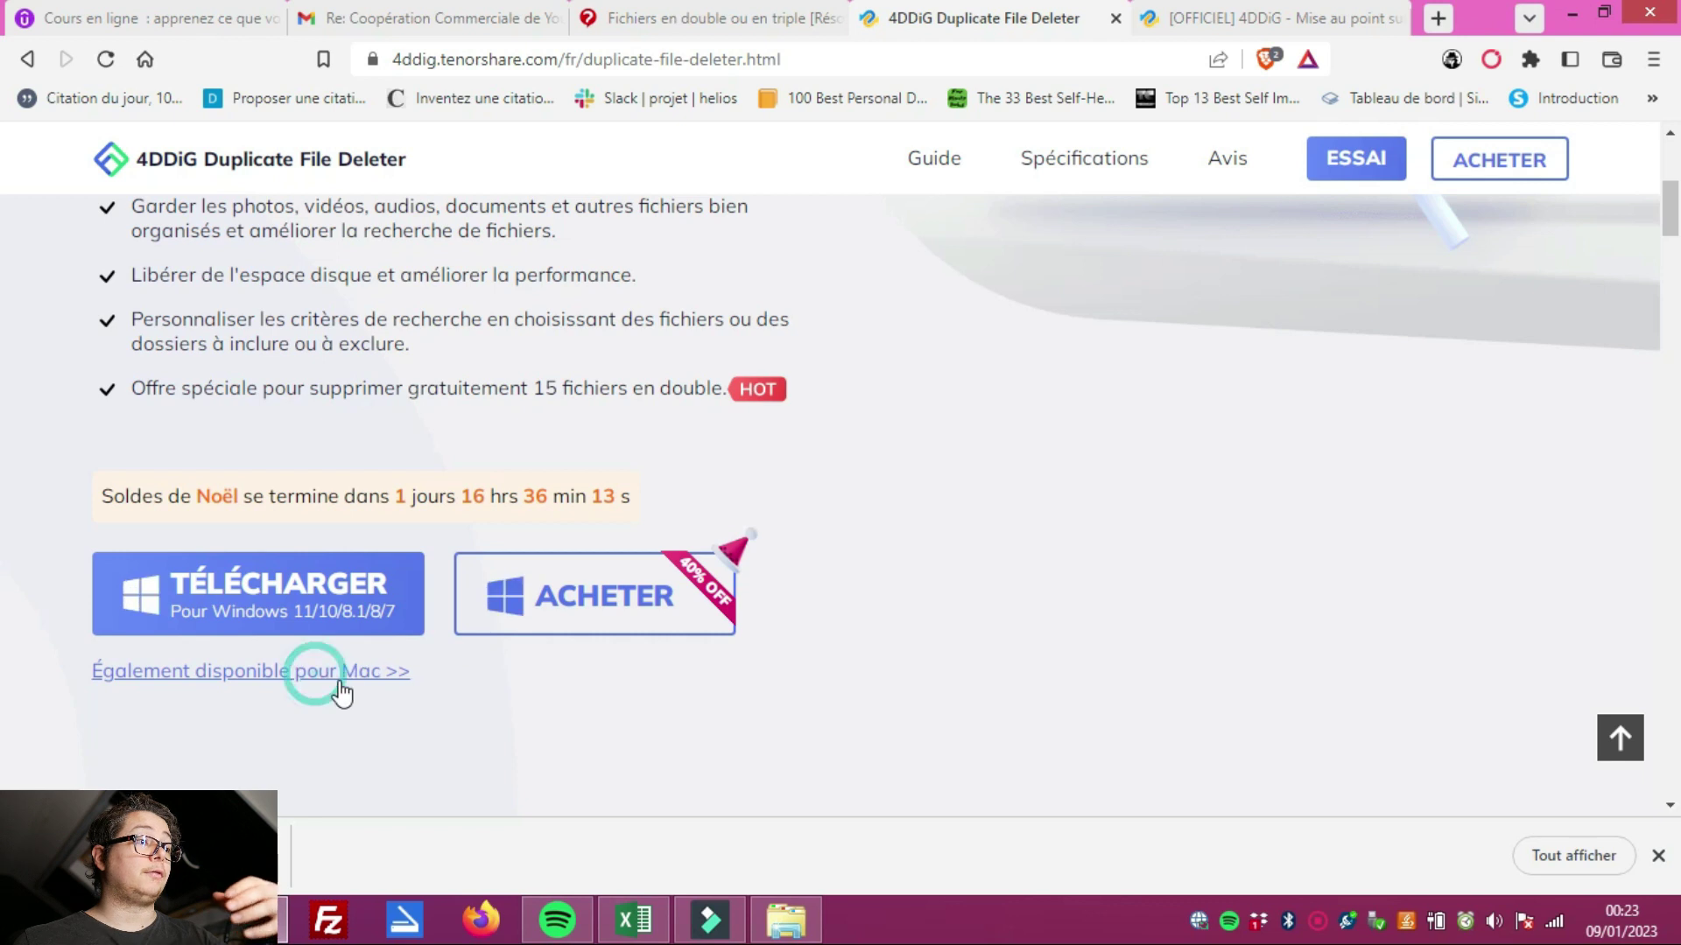
click(194, 588)
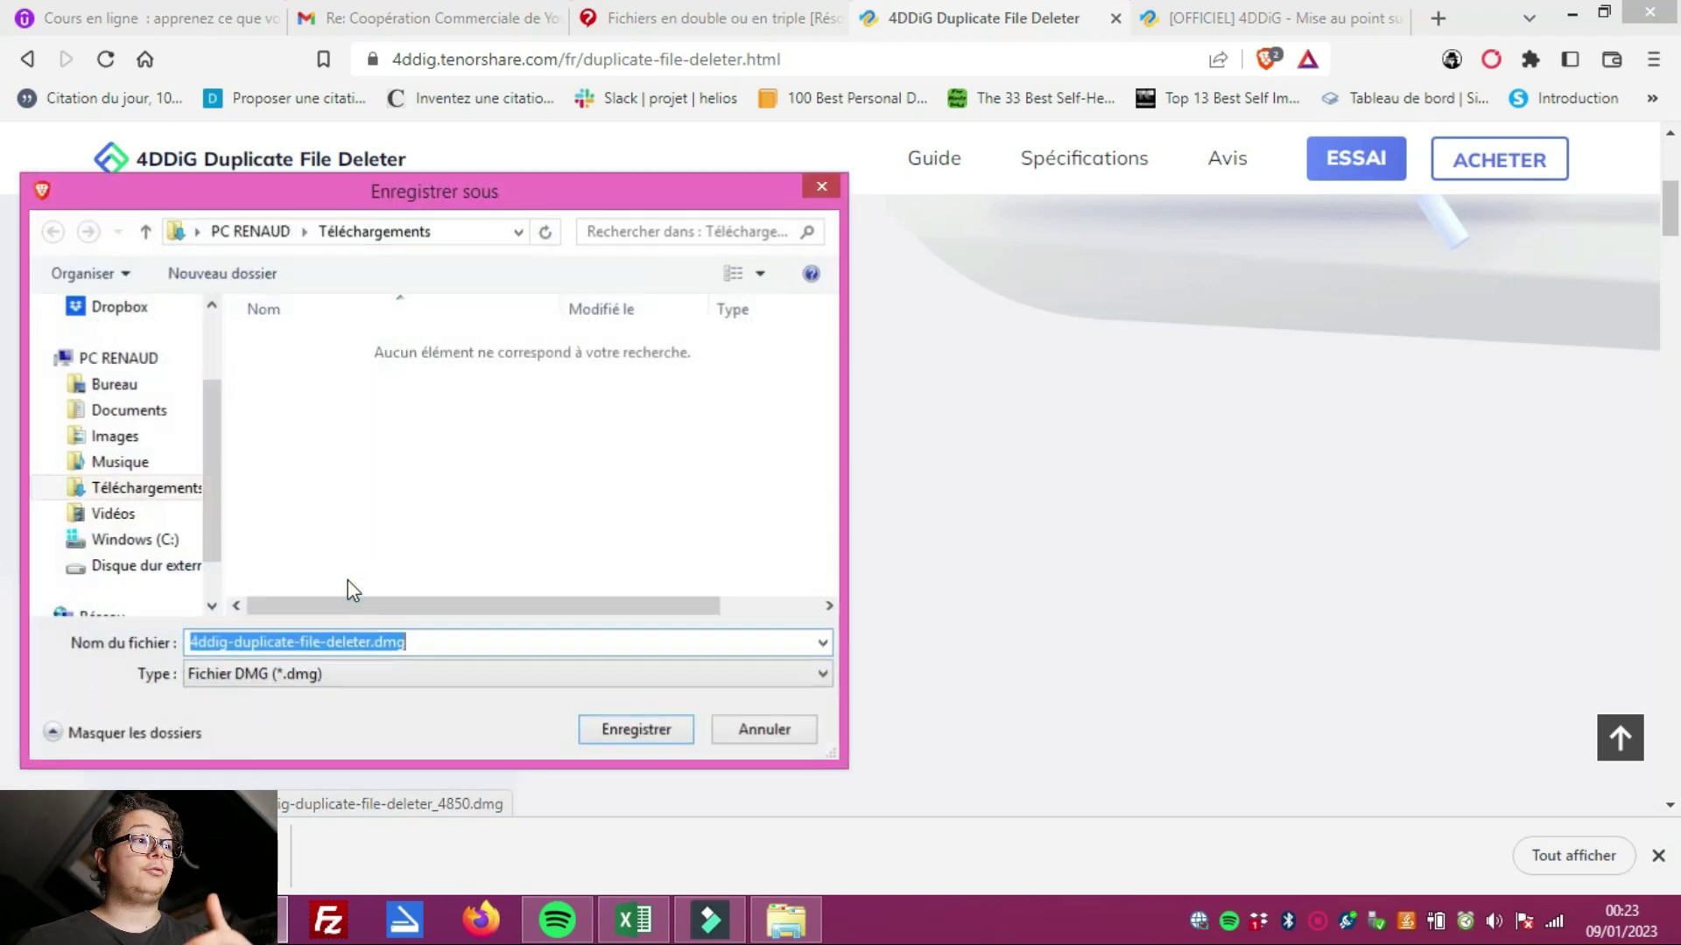
drag(412, 636, 381, 637)
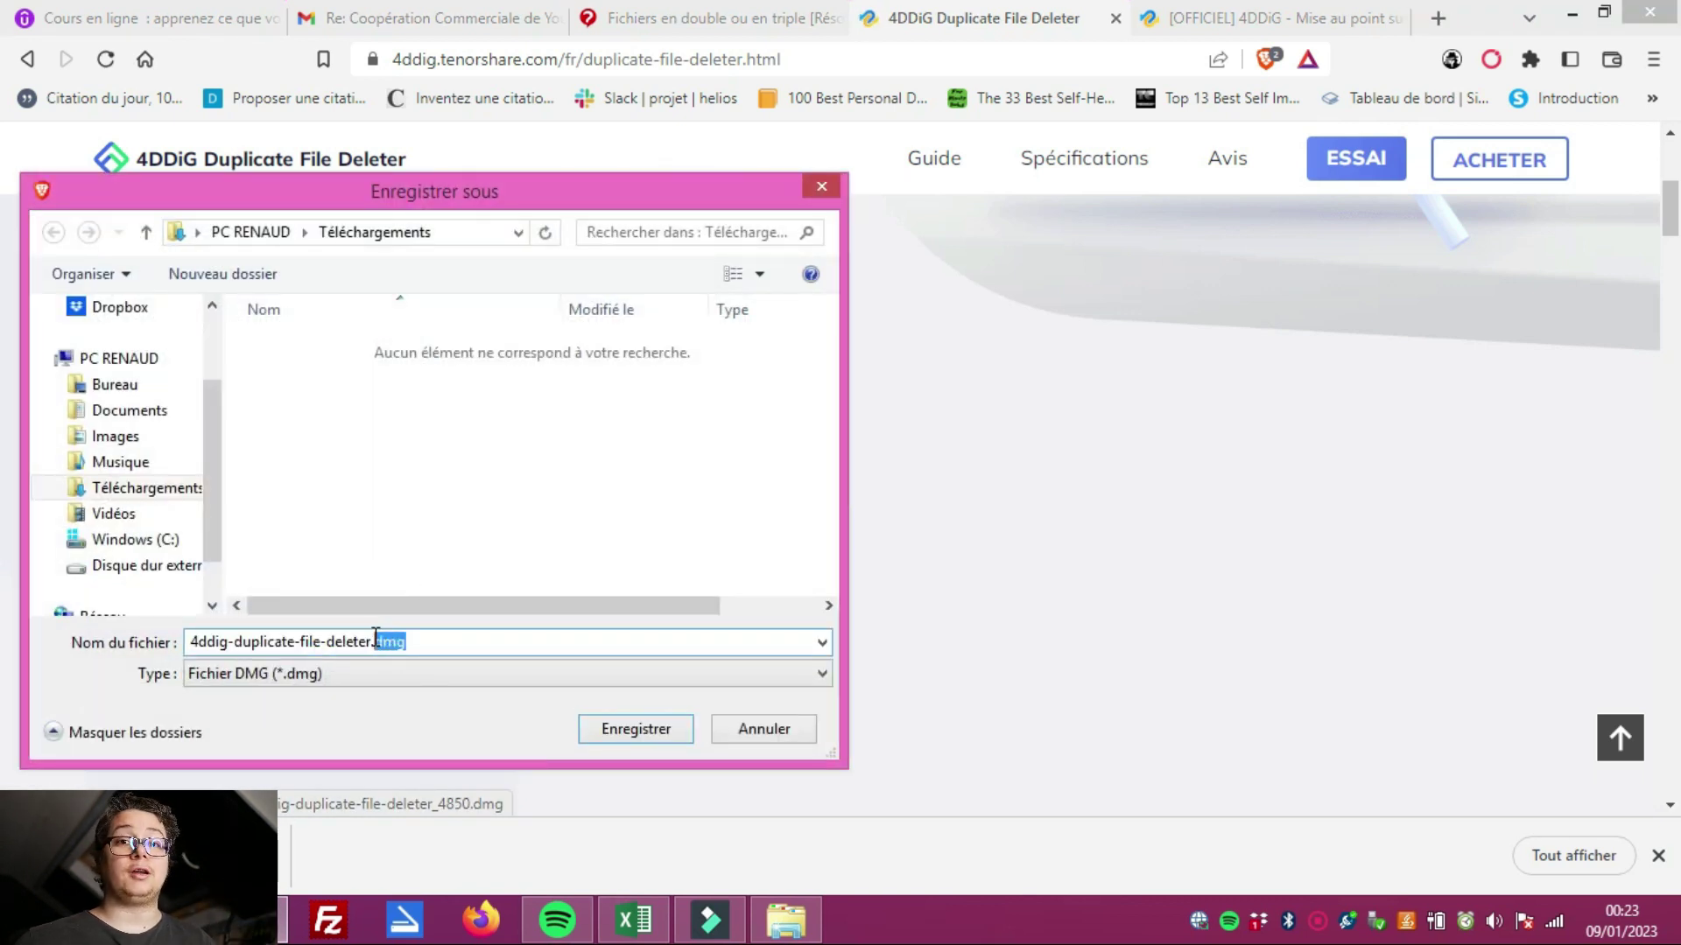
click(761, 731)
Step: Install Tenorshare Duplicate File Deleter with French as the setup language, accept the licence agreement and launch the program
click(328, 670)
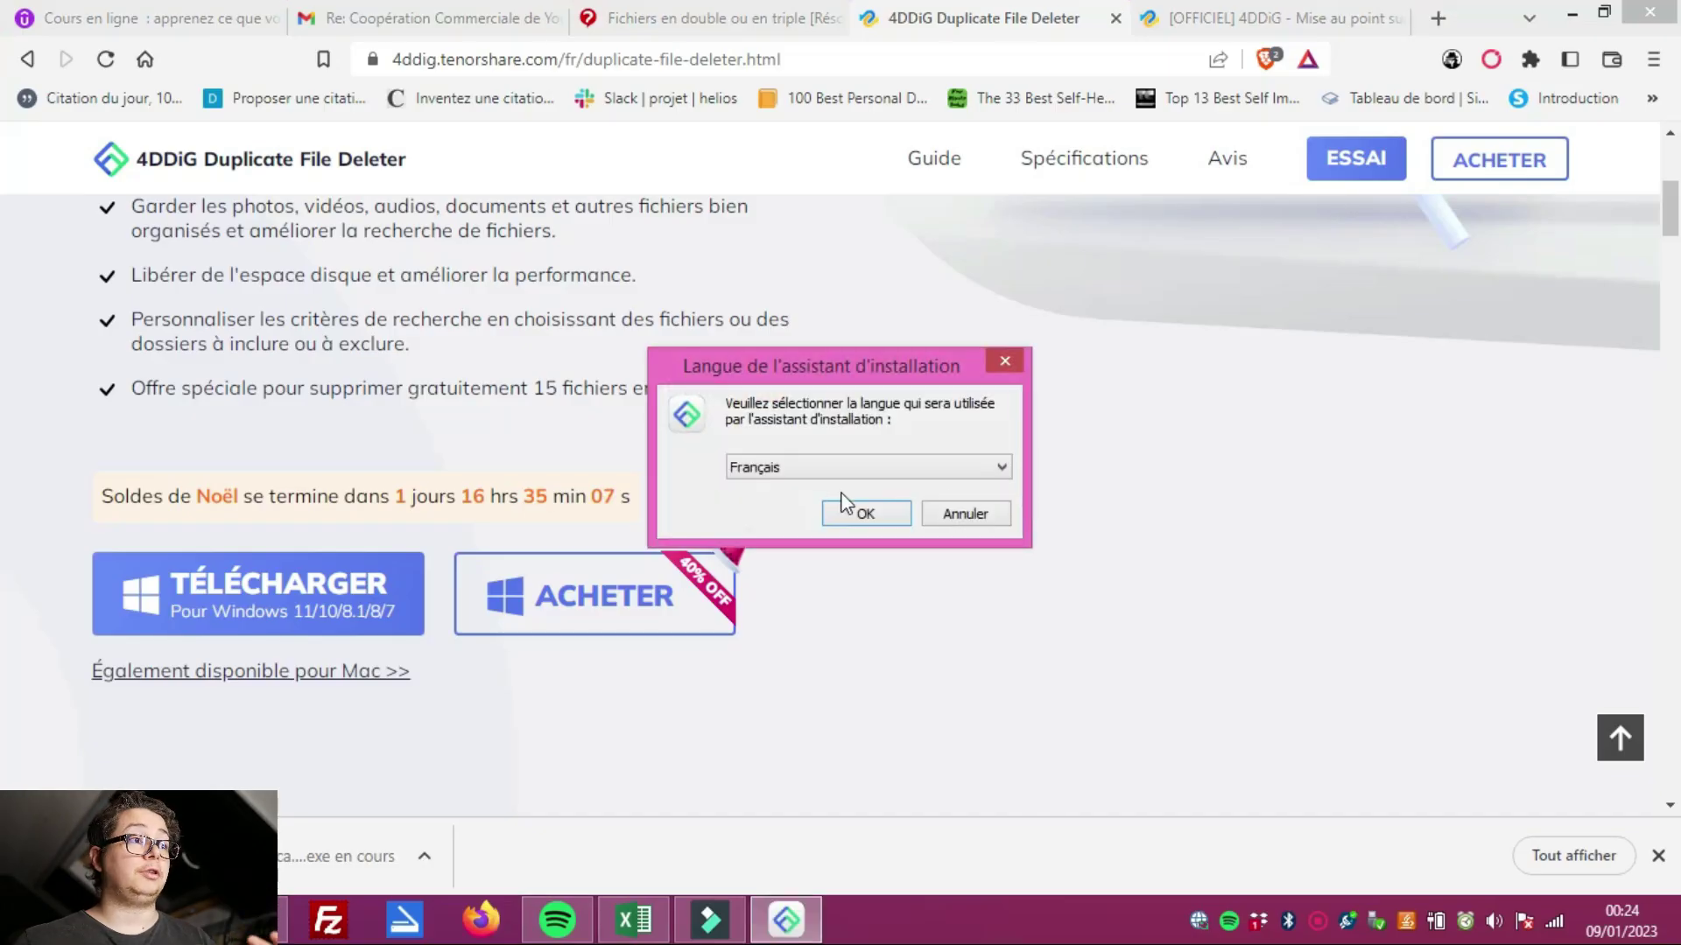
click(847, 515)
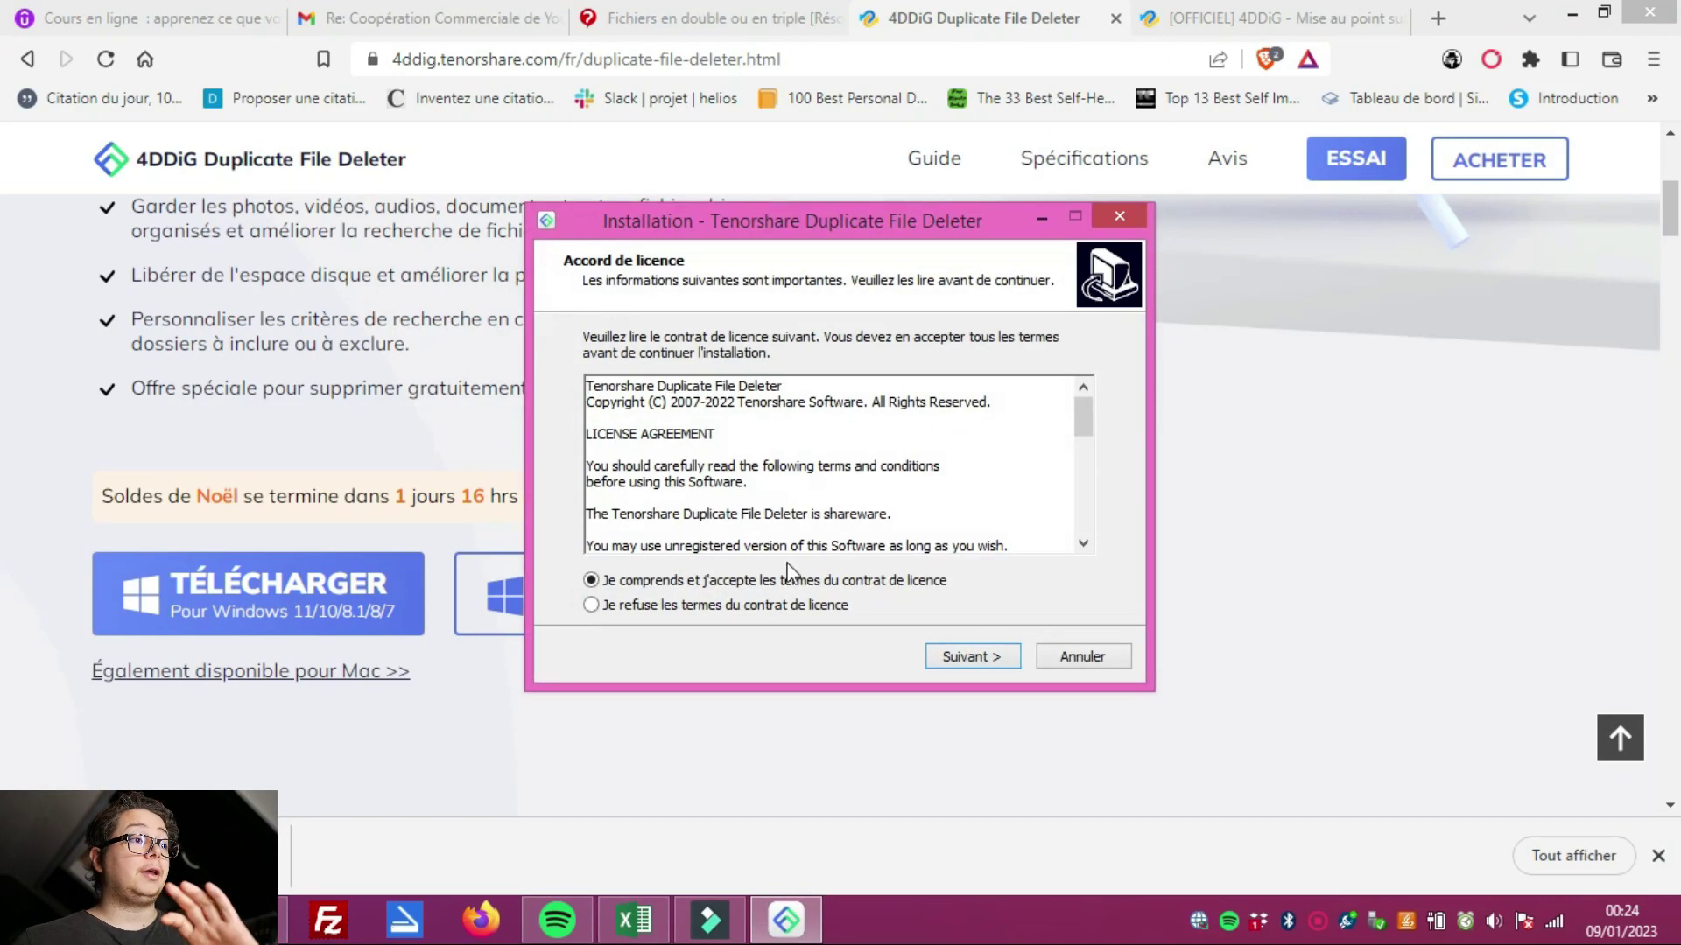
click(974, 663)
click(974, 658)
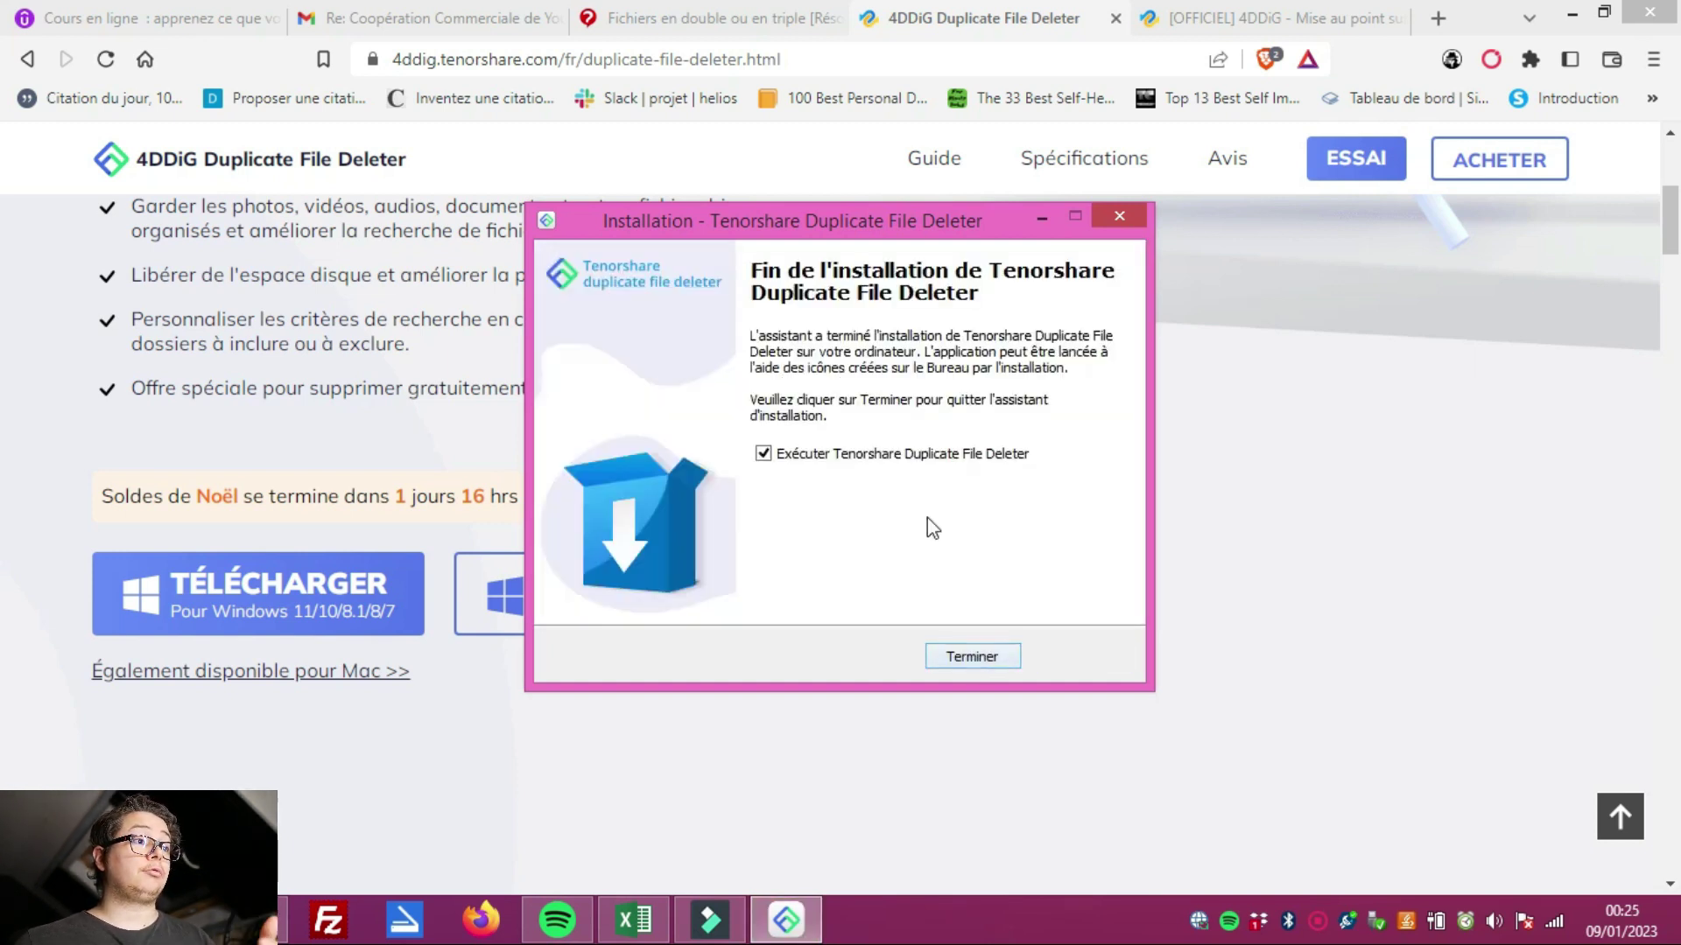
click(1002, 658)
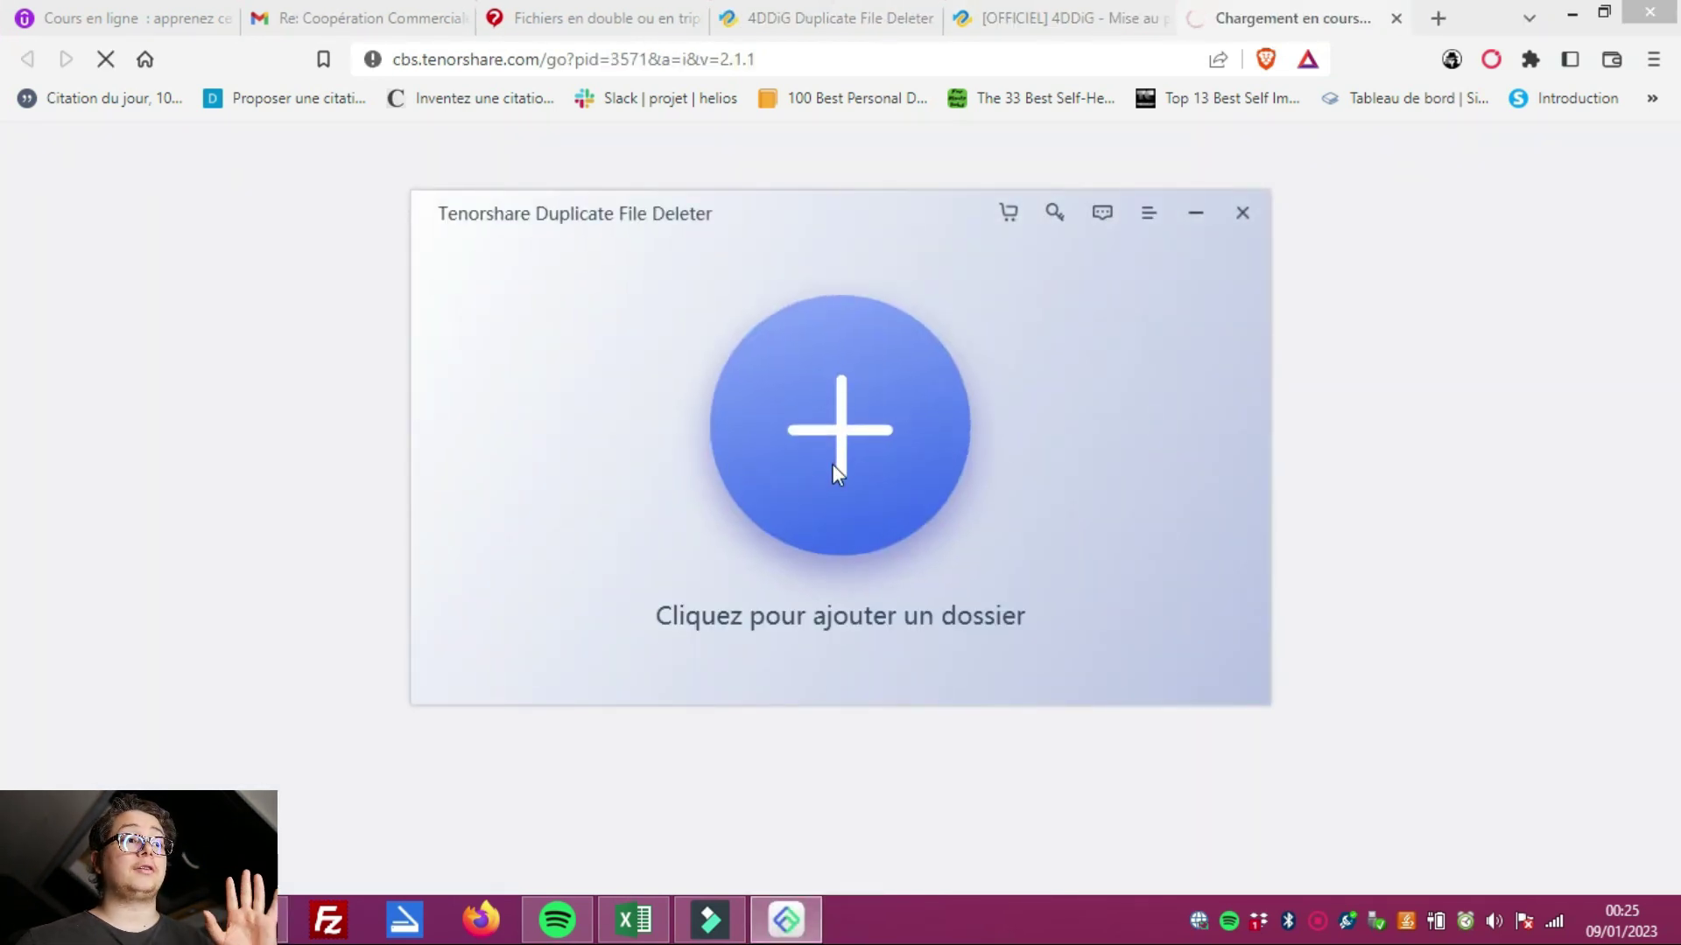
Step: Add the whole drive Disque dur externe 2 (D:) and start scanning it for exact duplicates
click(898, 484)
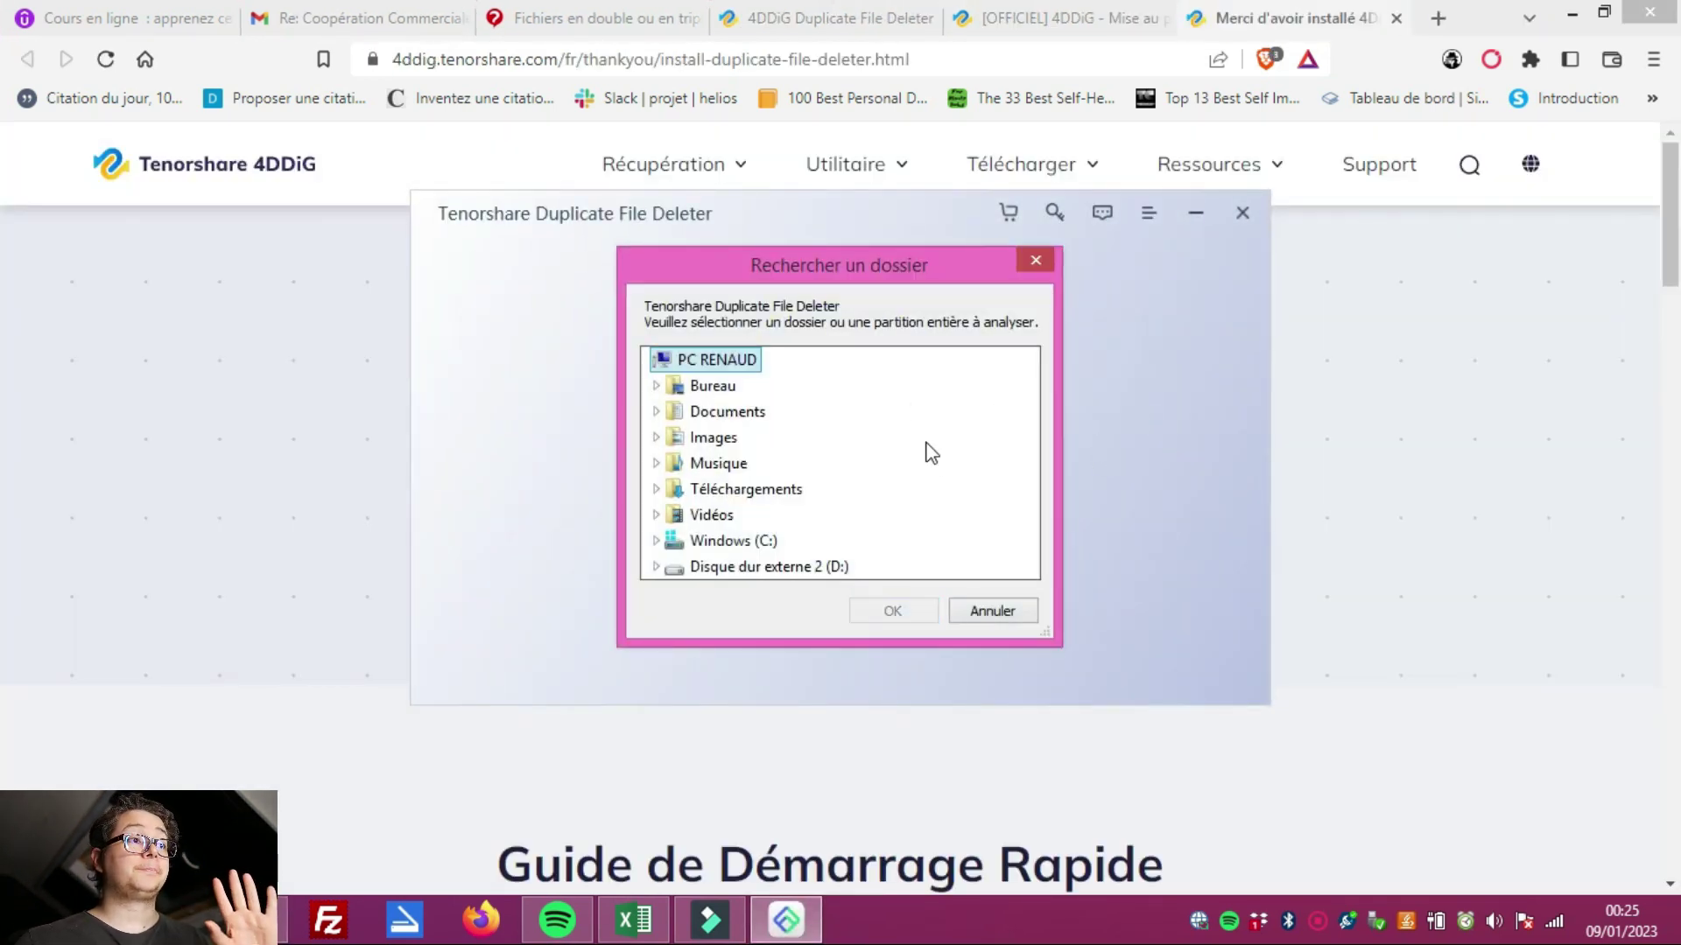
click(656, 565)
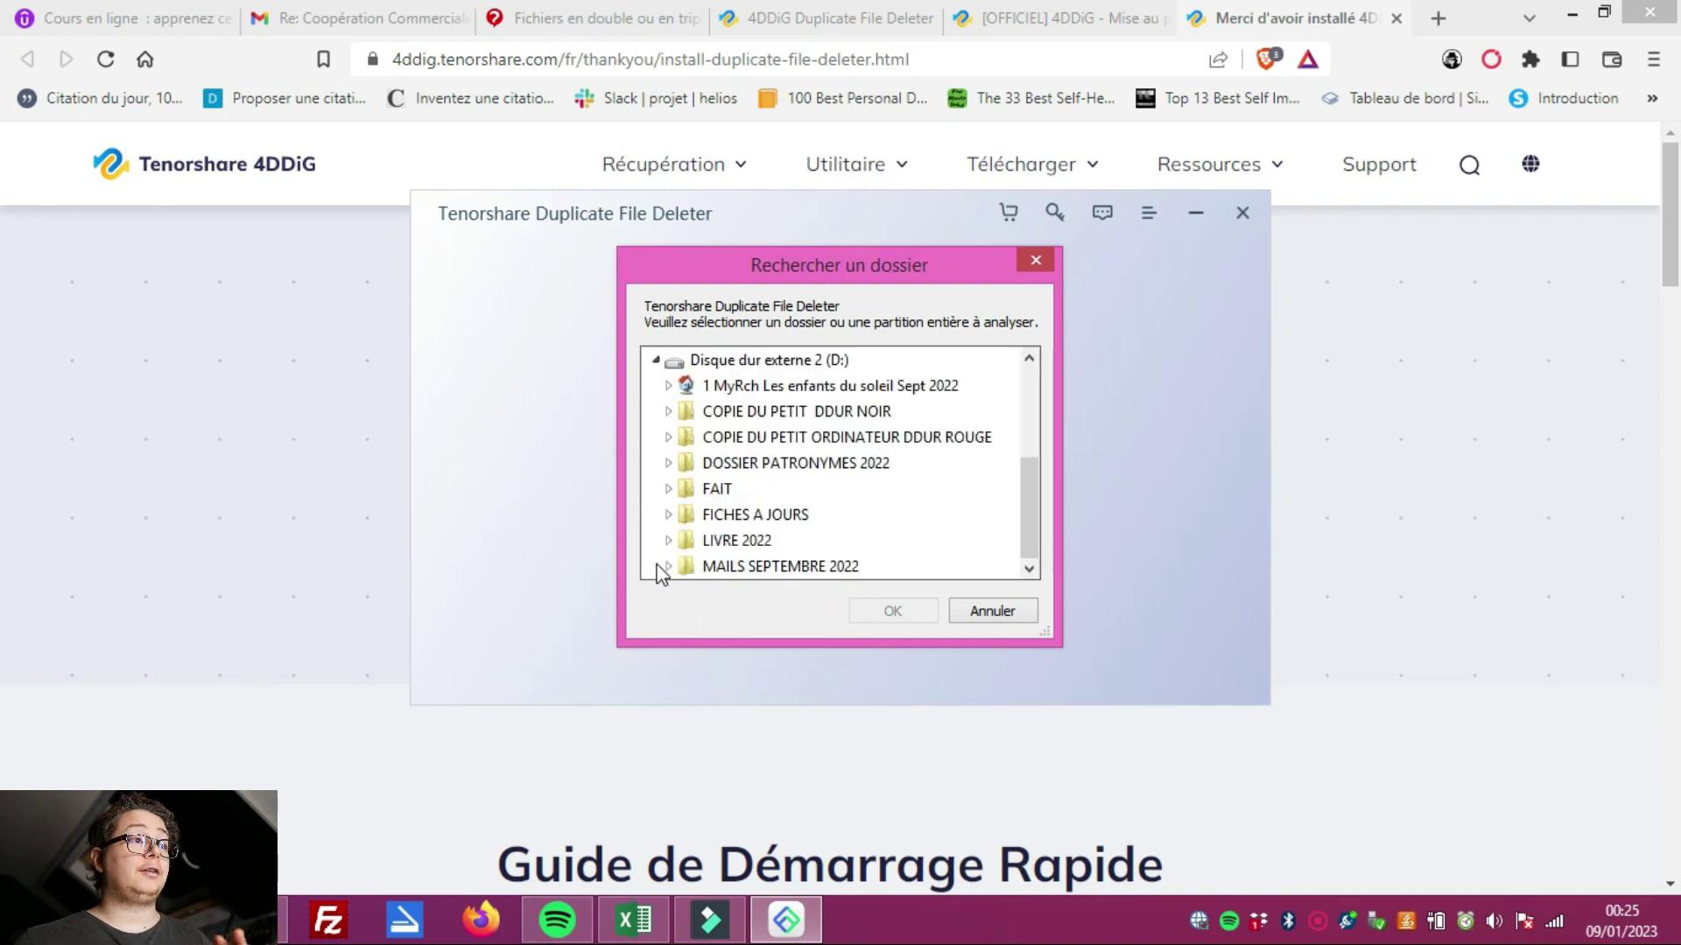
click(761, 363)
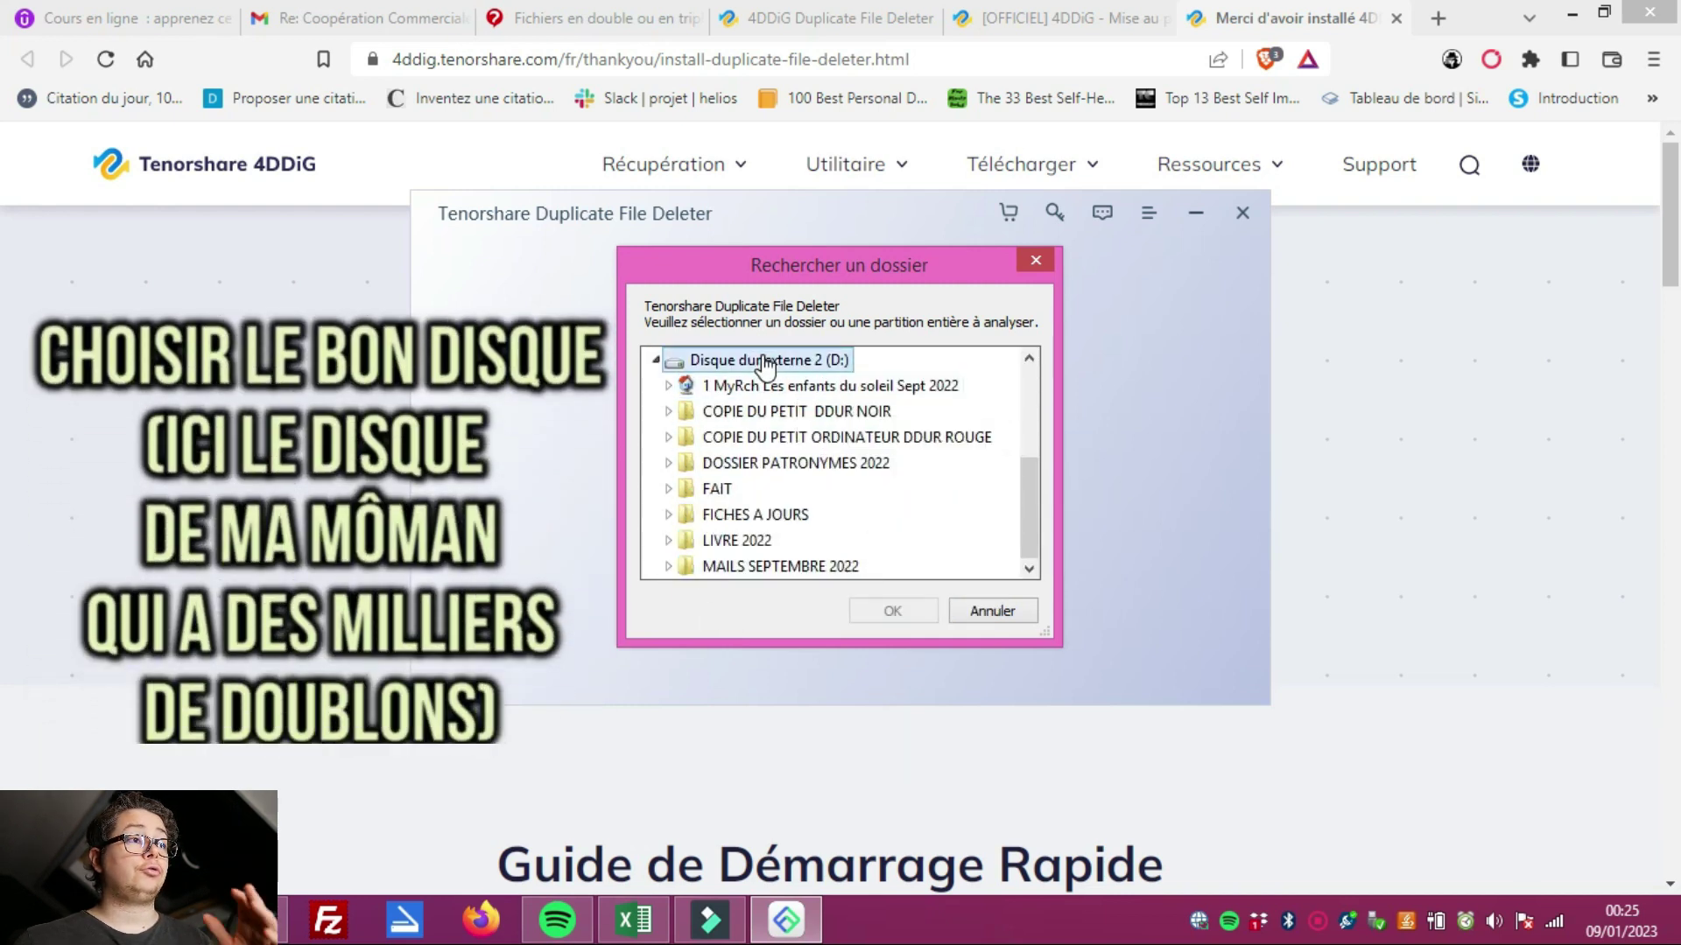
double_click(726, 359)
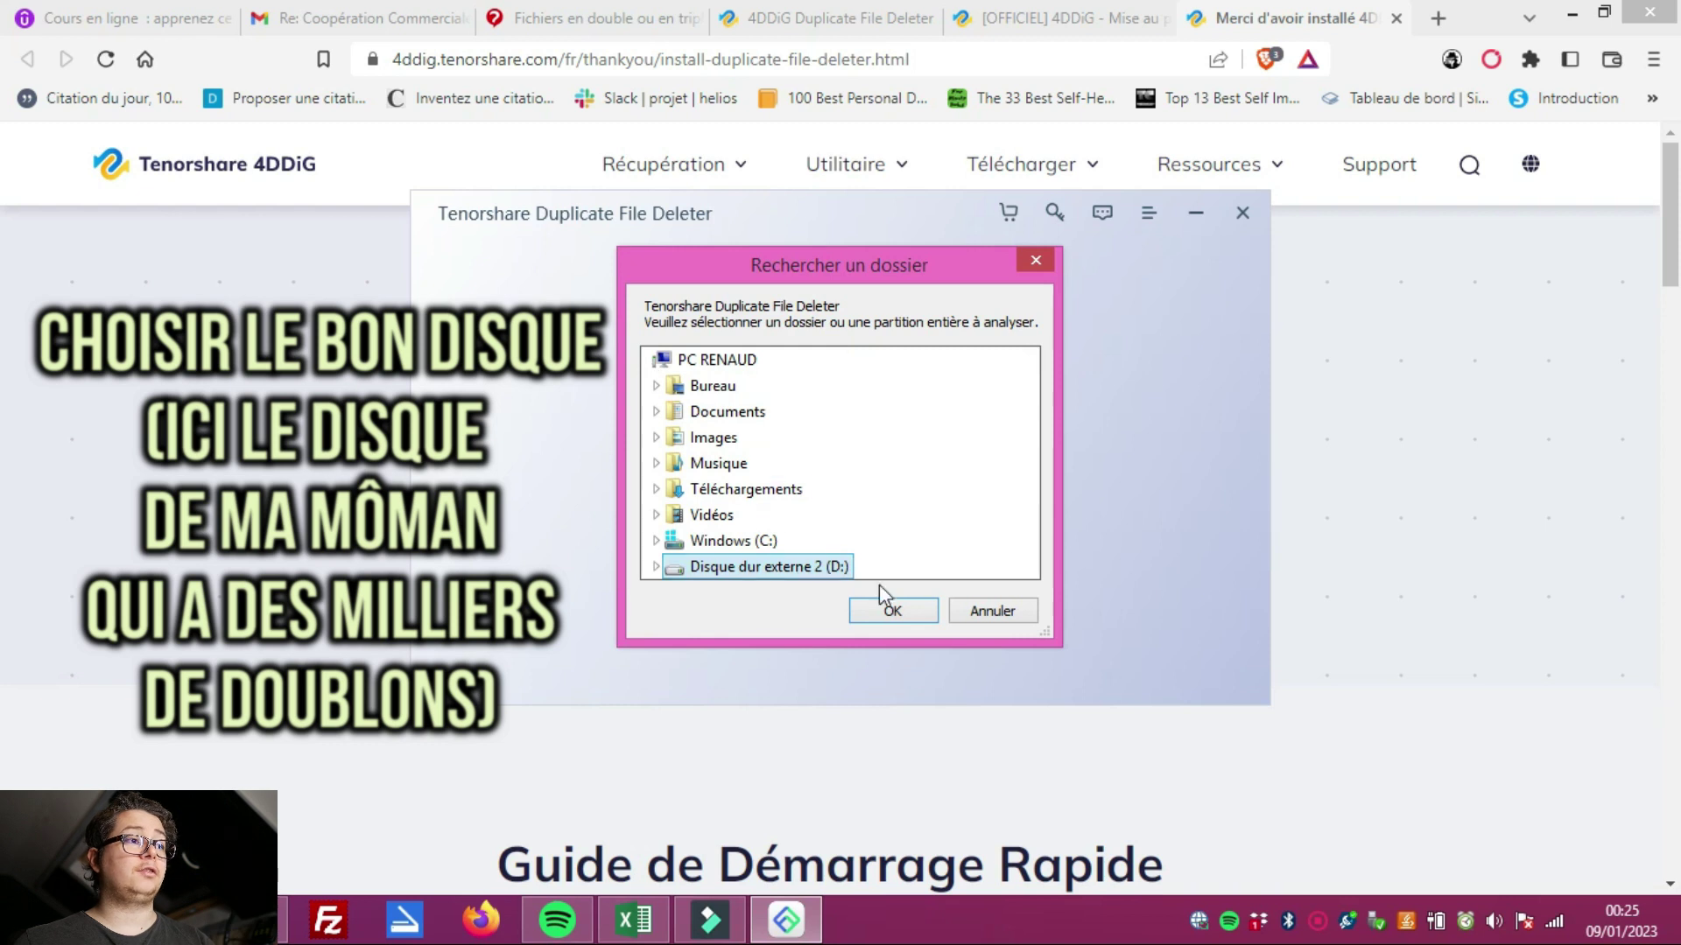
click(900, 608)
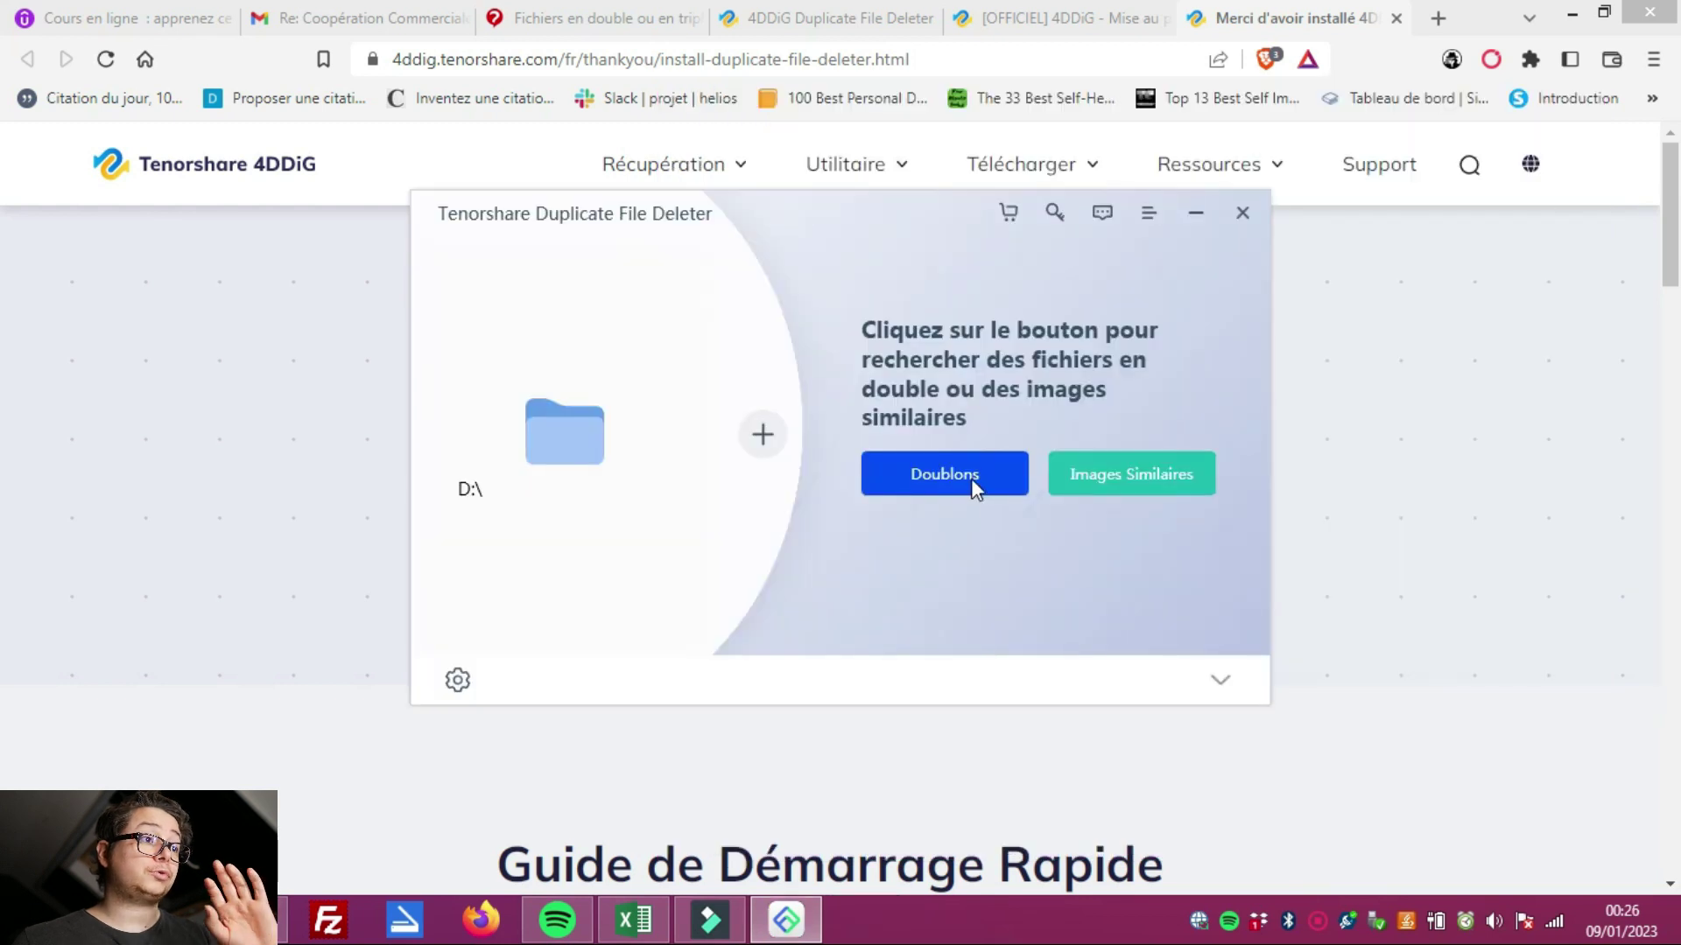
click(970, 478)
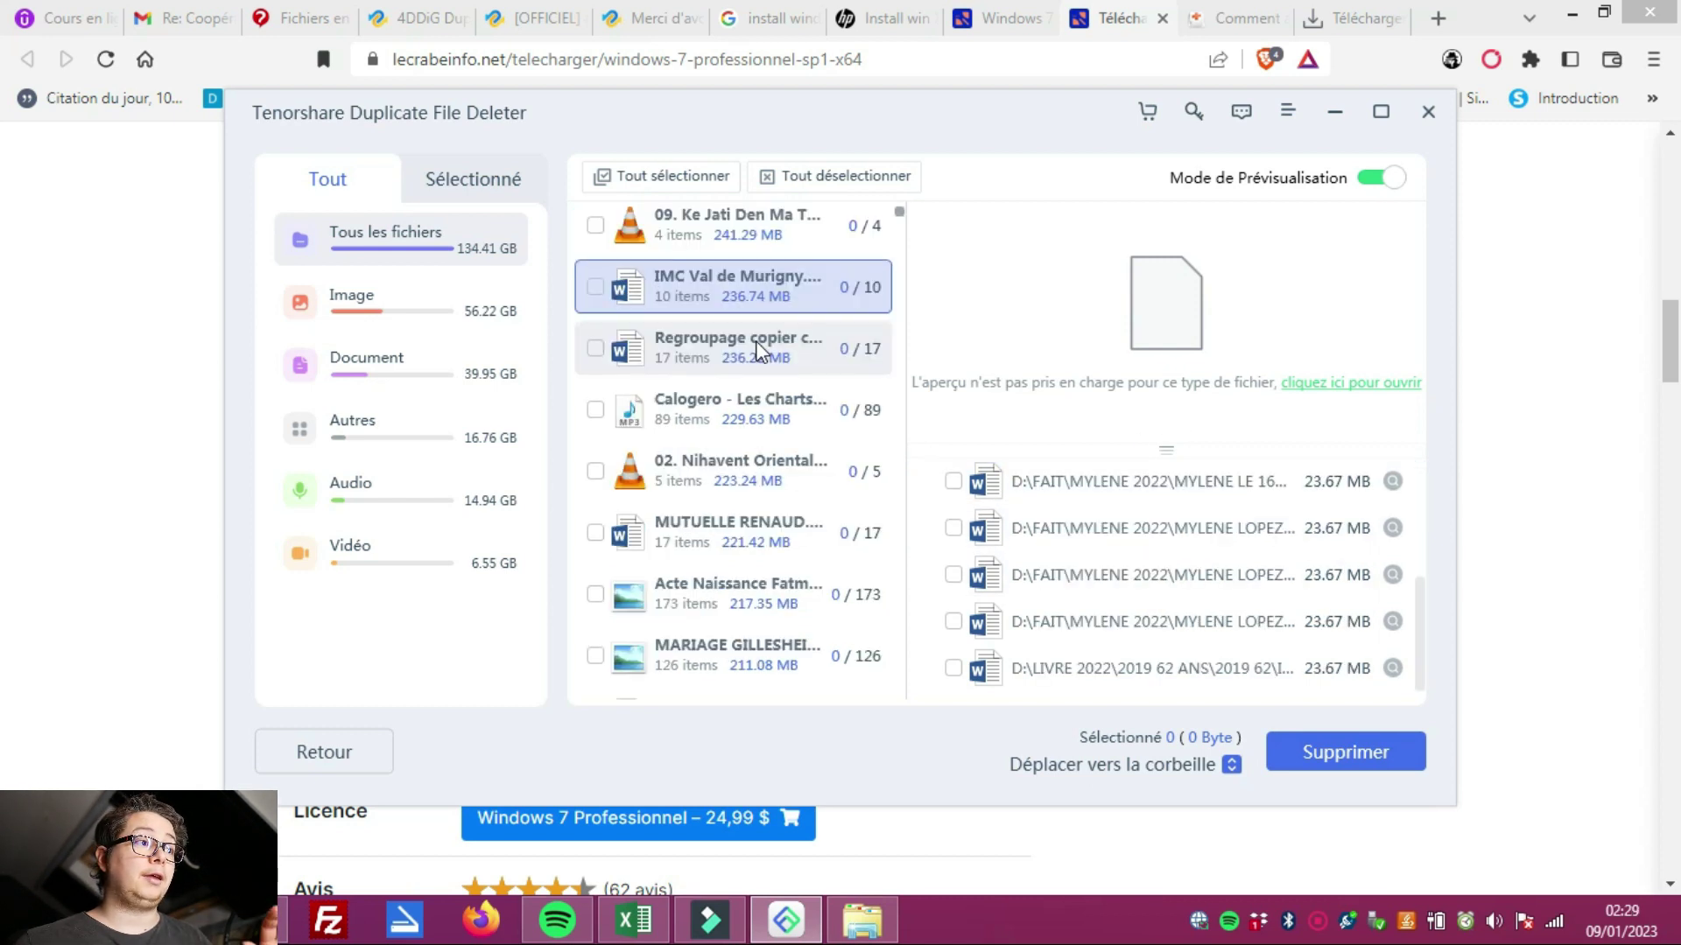
Step: Show the copies in the 126-item marriage record image group, with an enlarged file list and a maximised window
scroll(759, 350, down, 3)
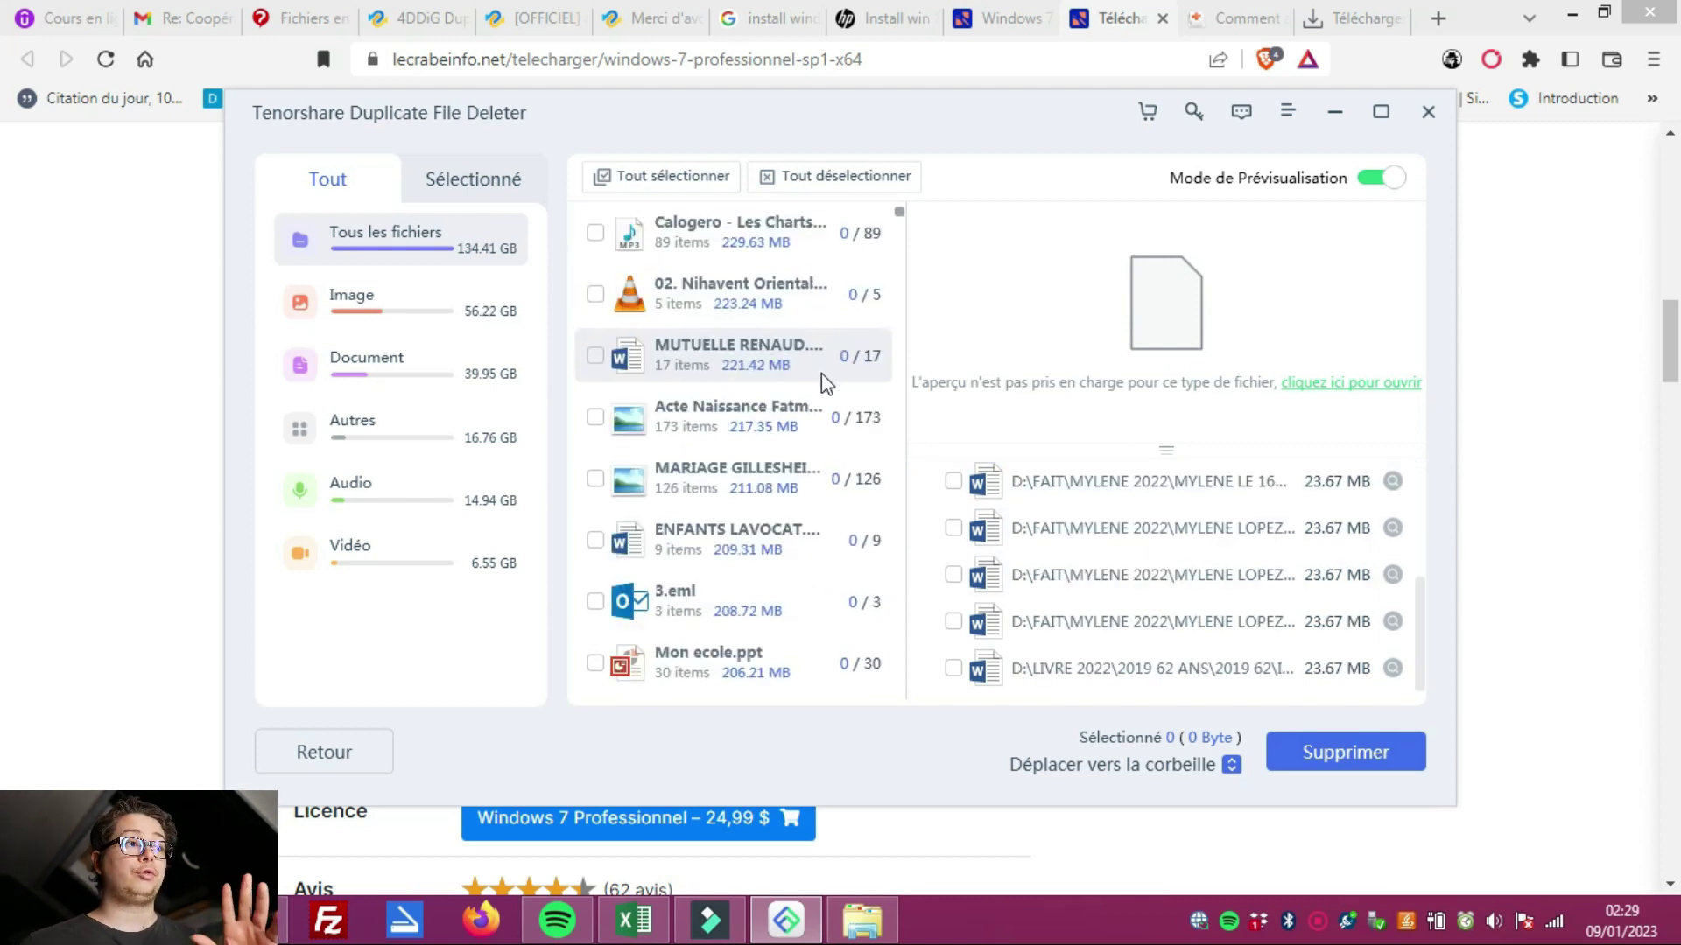
scroll(818, 398, down, 1)
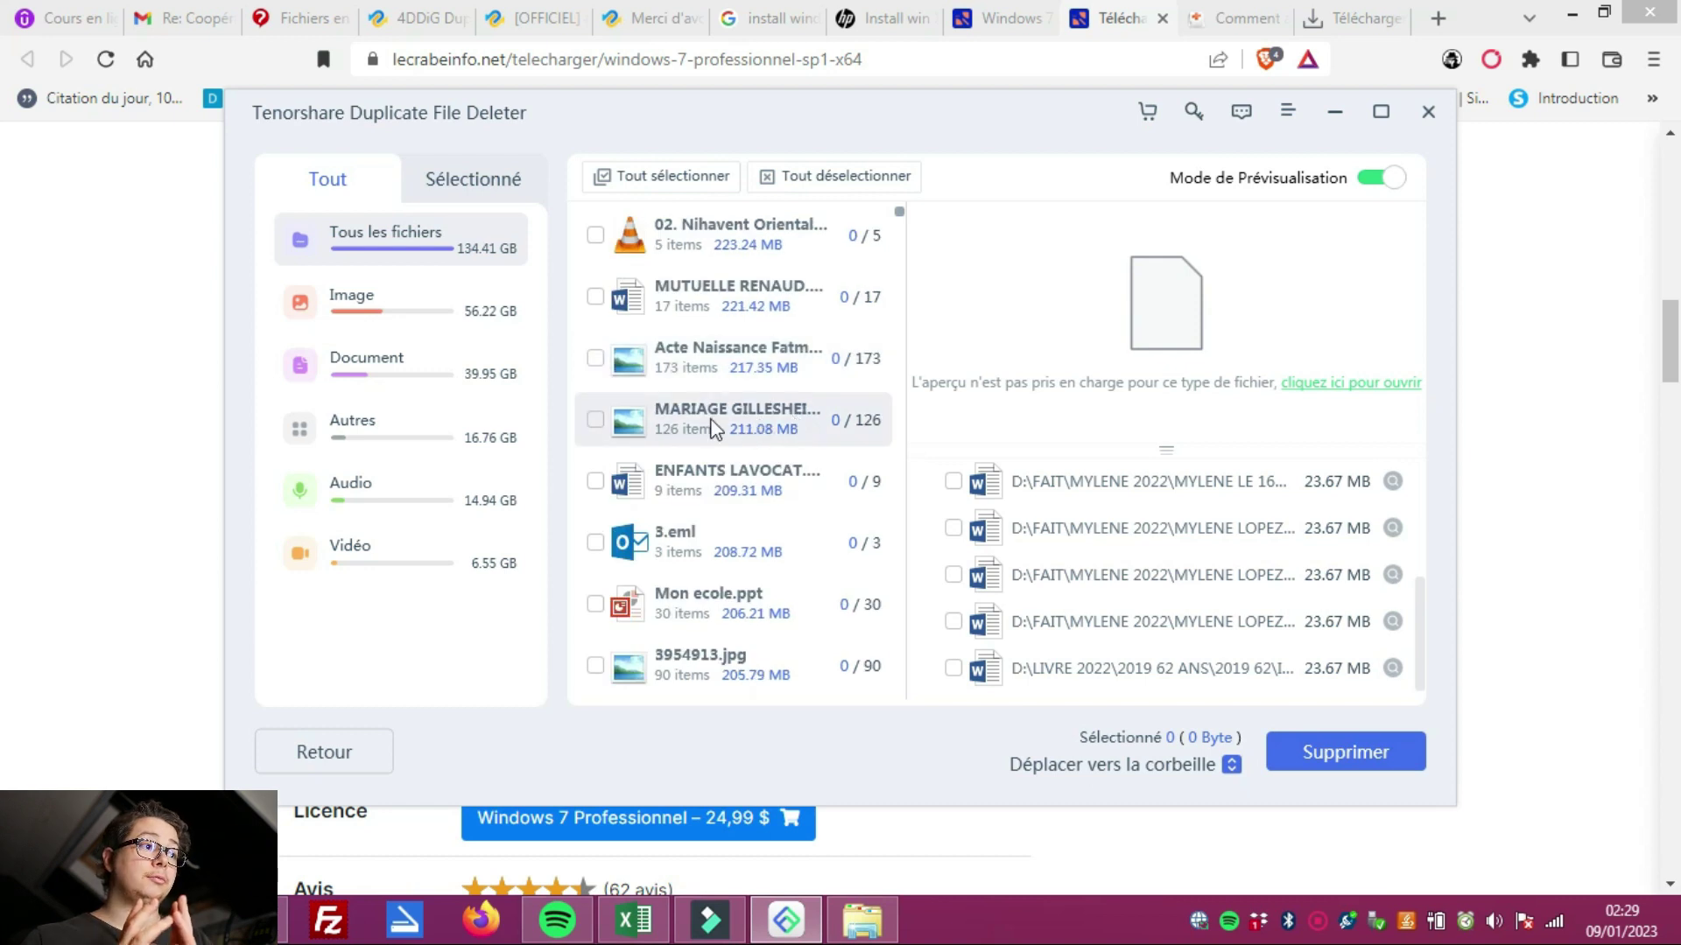
click(675, 435)
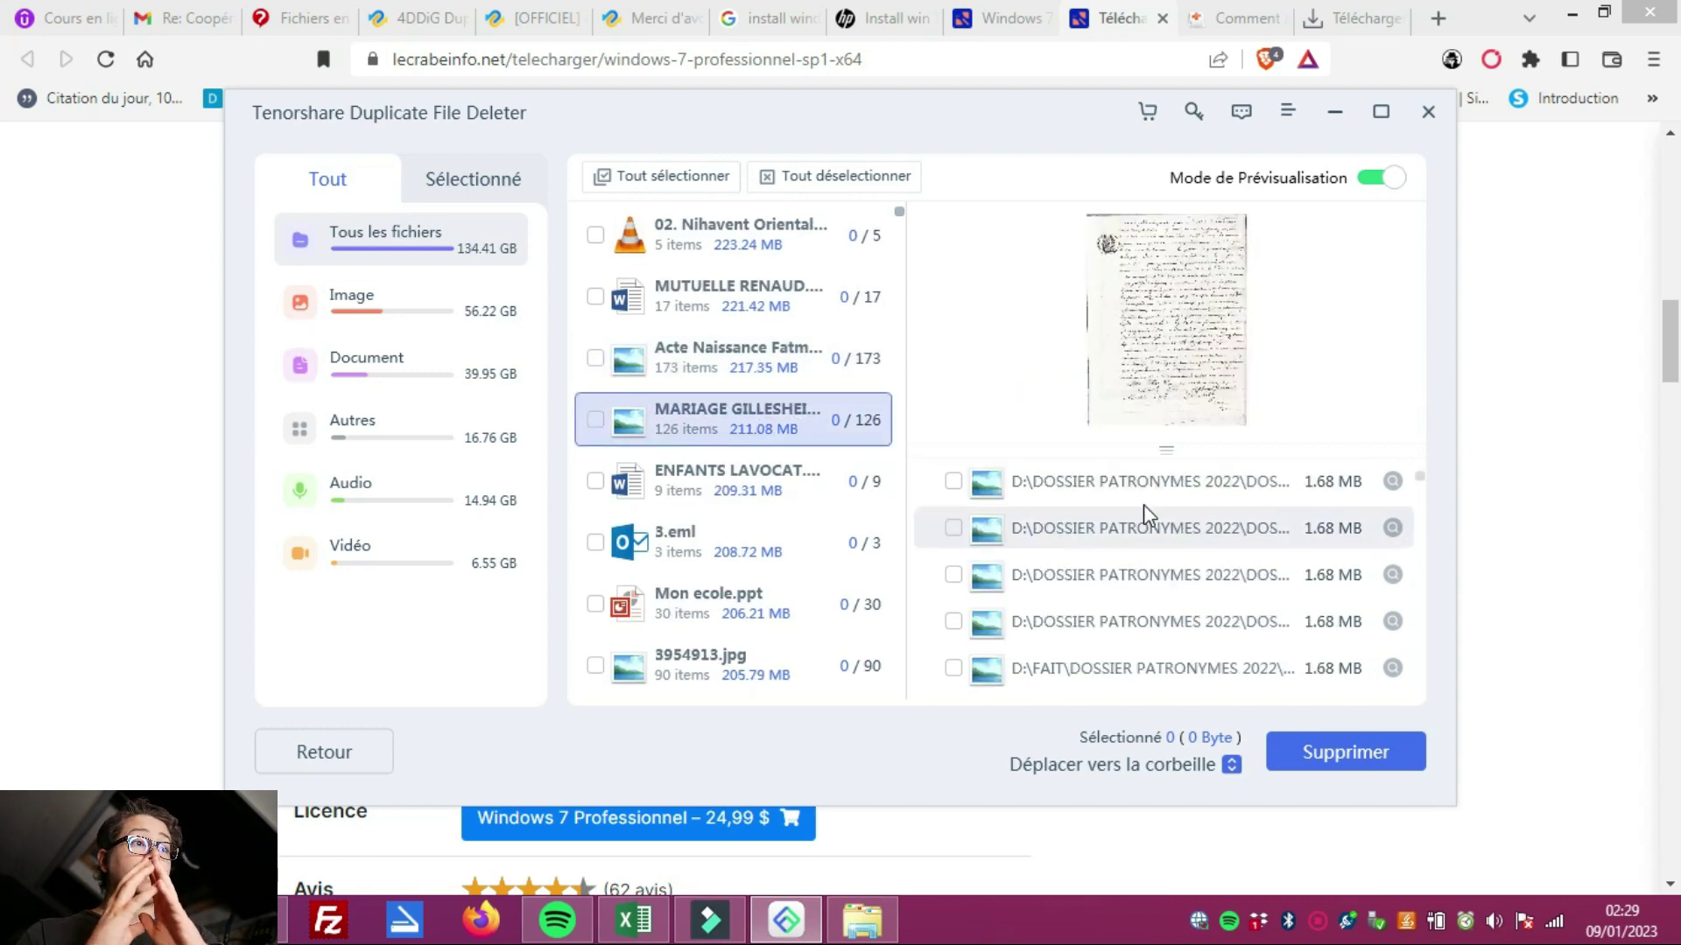
drag(1166, 450, 1171, 393)
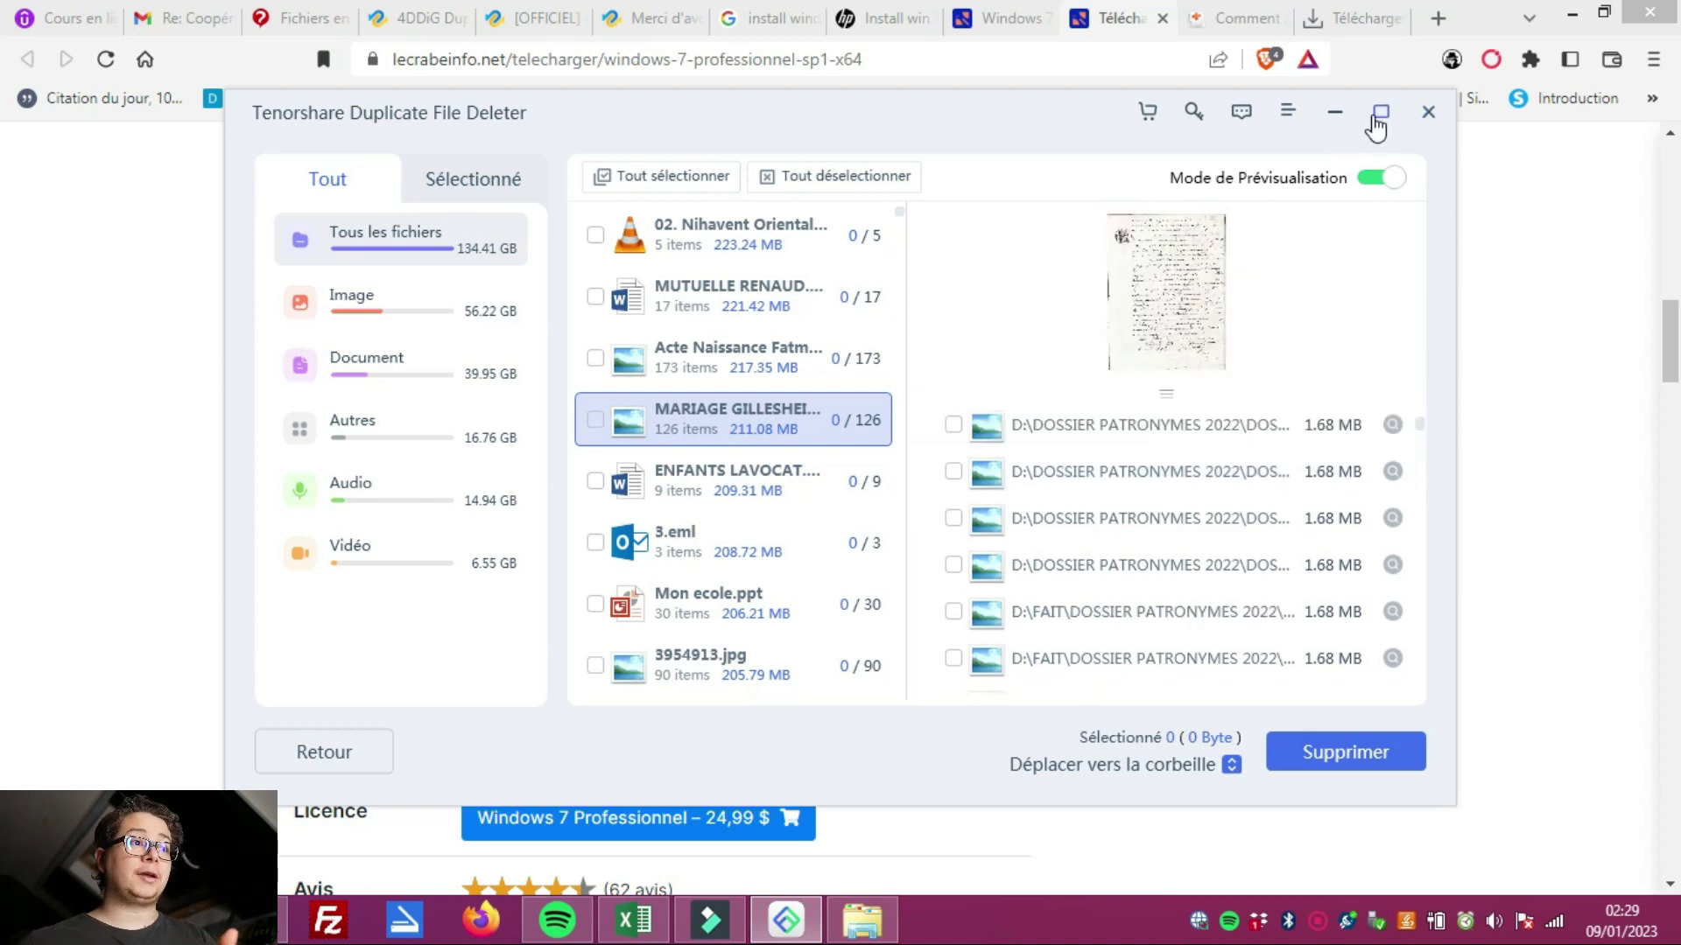
click(1379, 114)
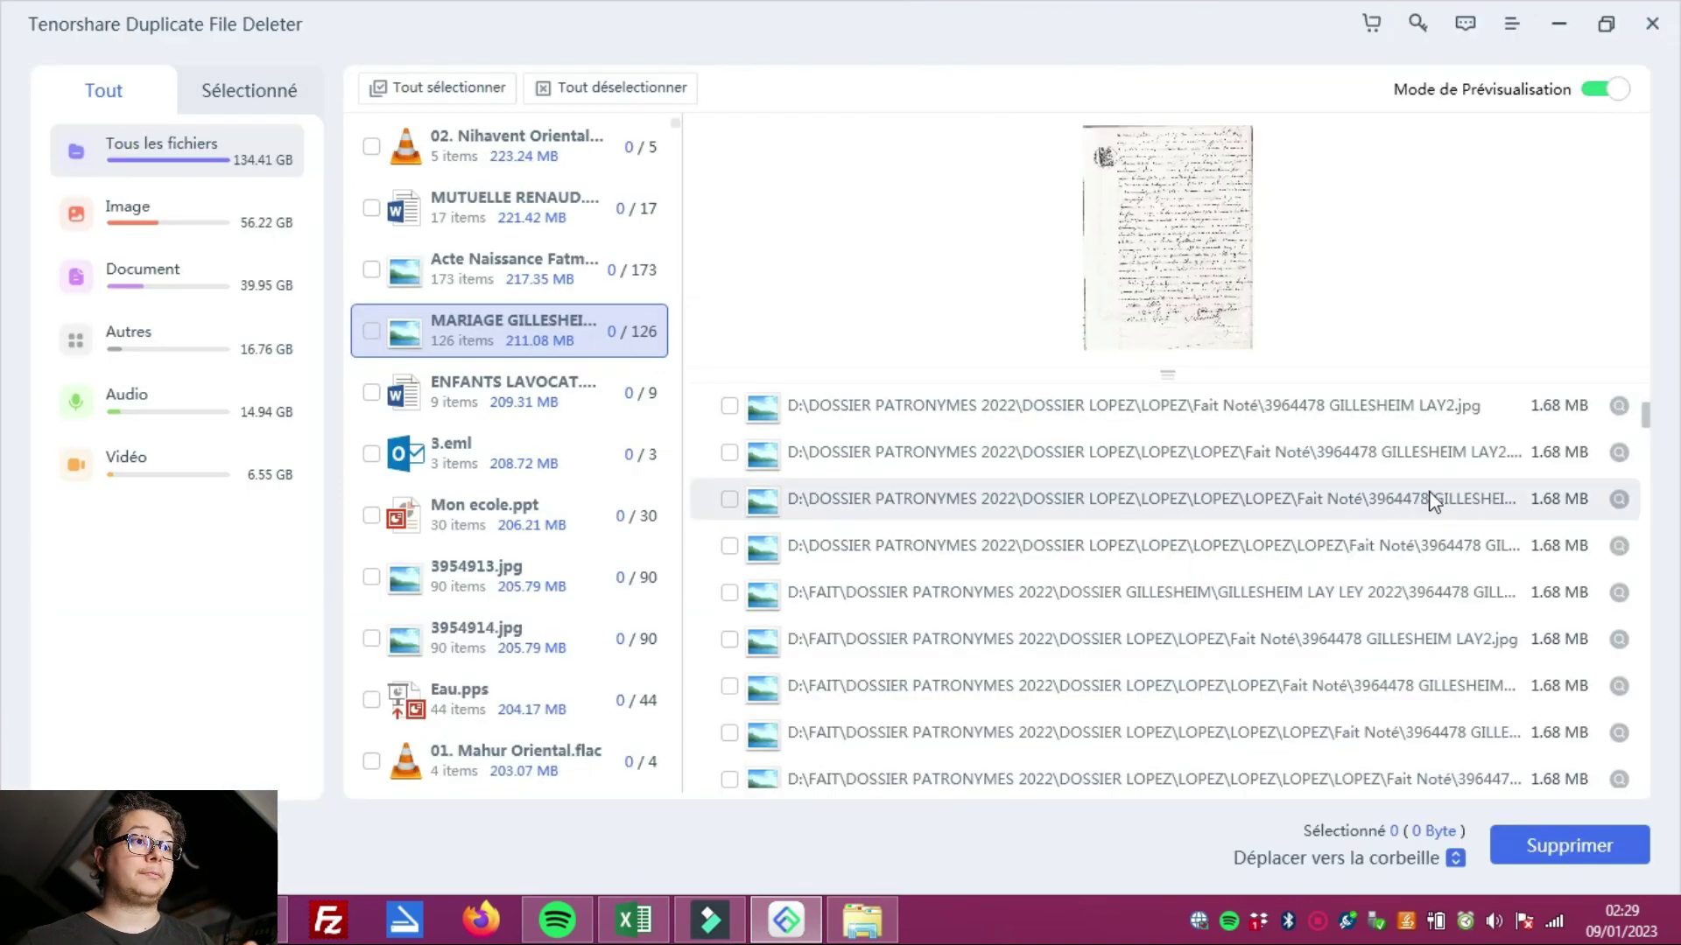
Step: Preview three of the marriage record copies stored in the D:\FAIT folder
click(1422, 599)
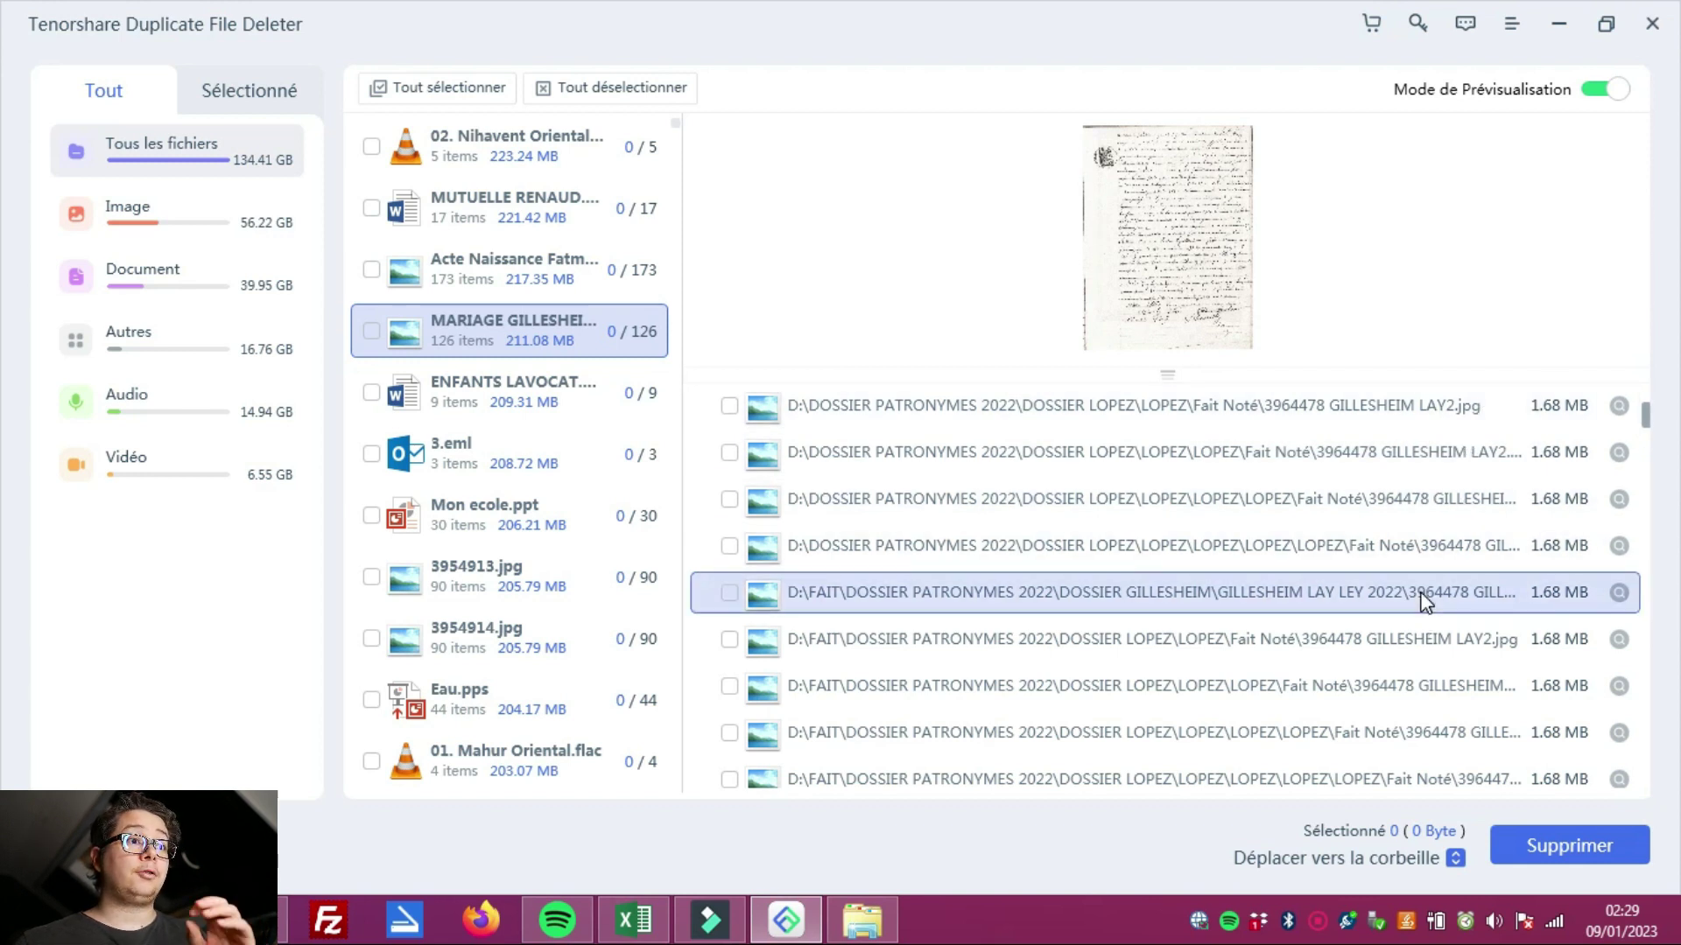
click(1418, 646)
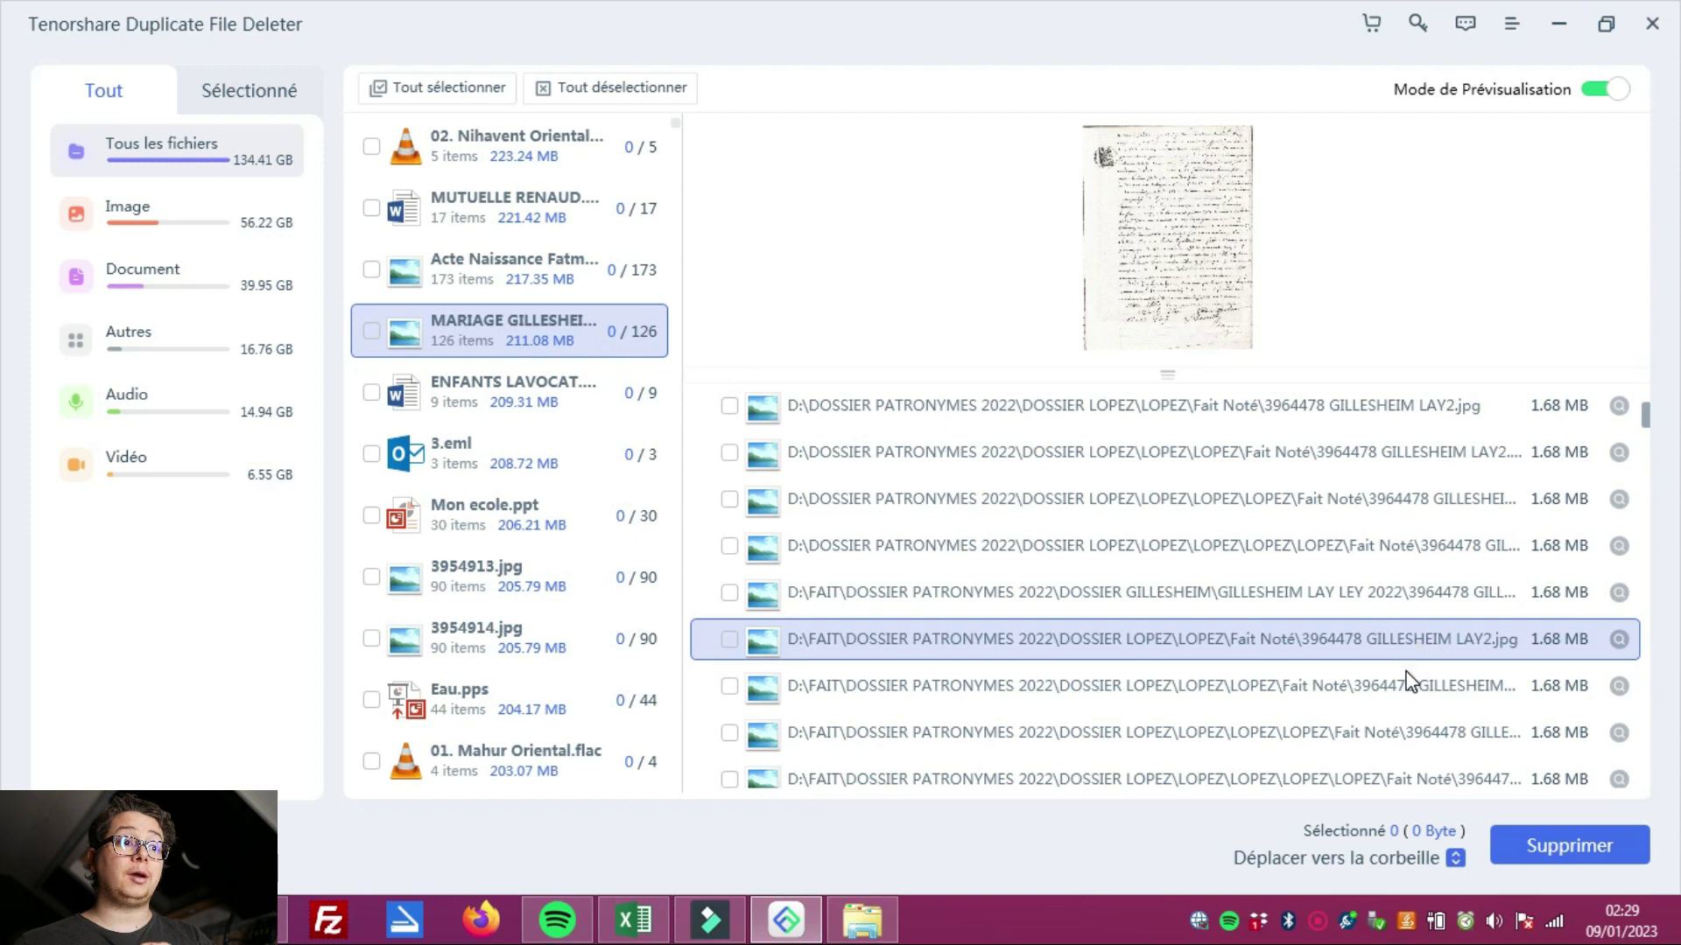
click(1407, 672)
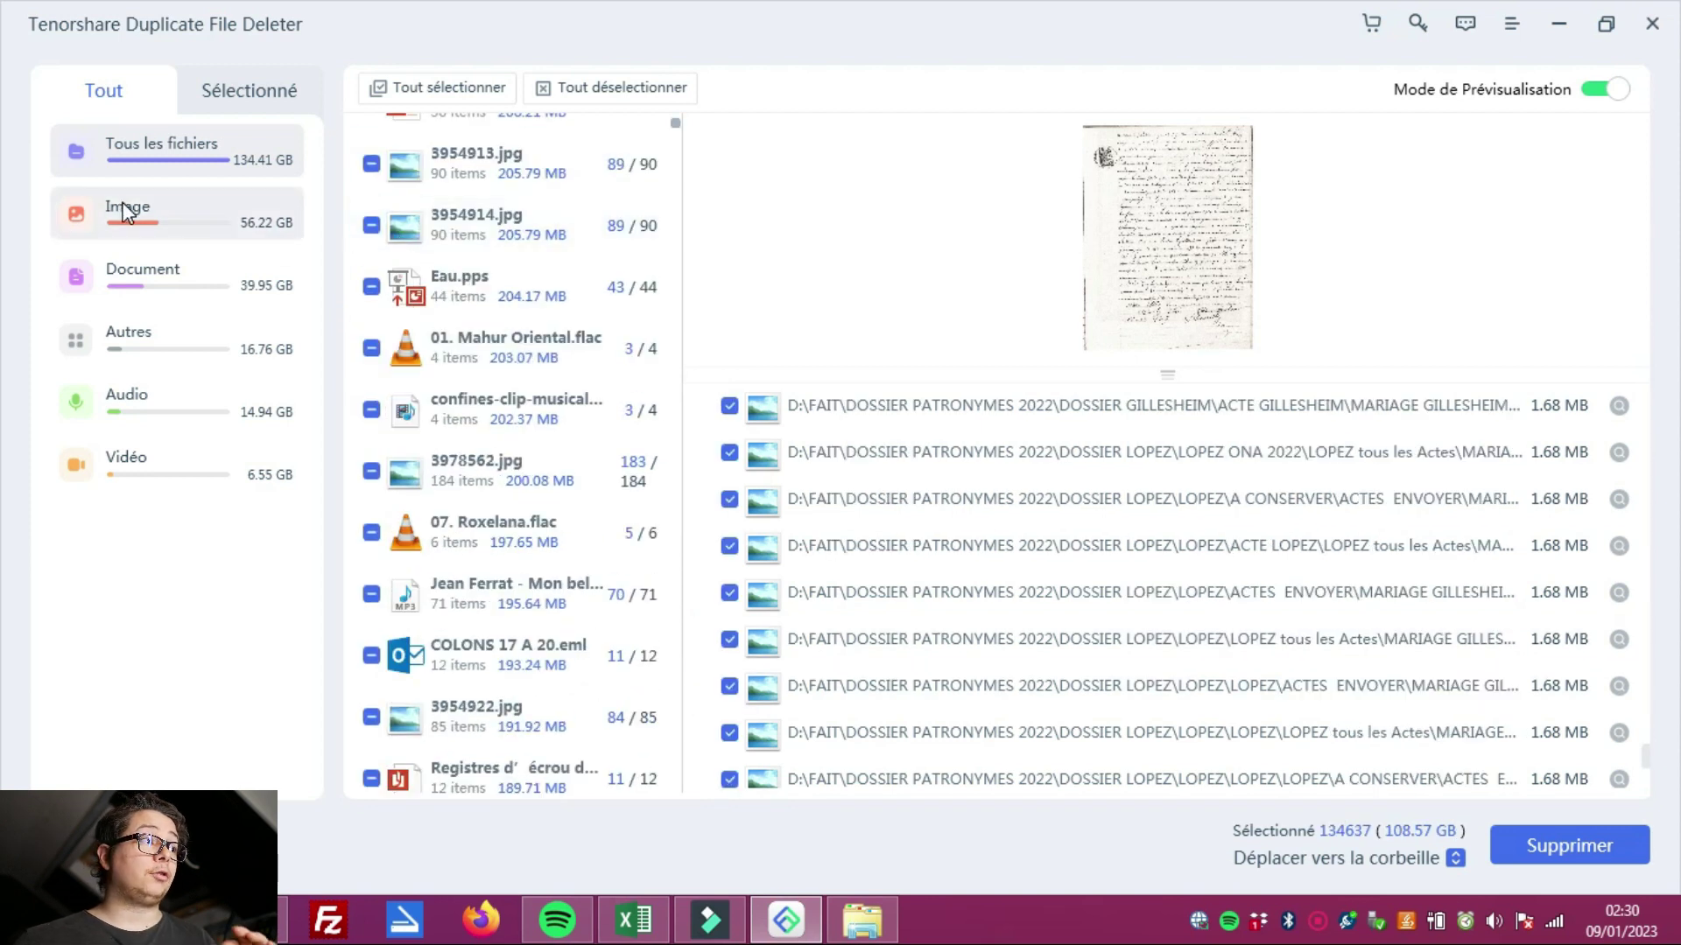
Step: Restrict the duplicate results to images and preview two copies in the AD055_95T_1917 newspaper group
click(125, 210)
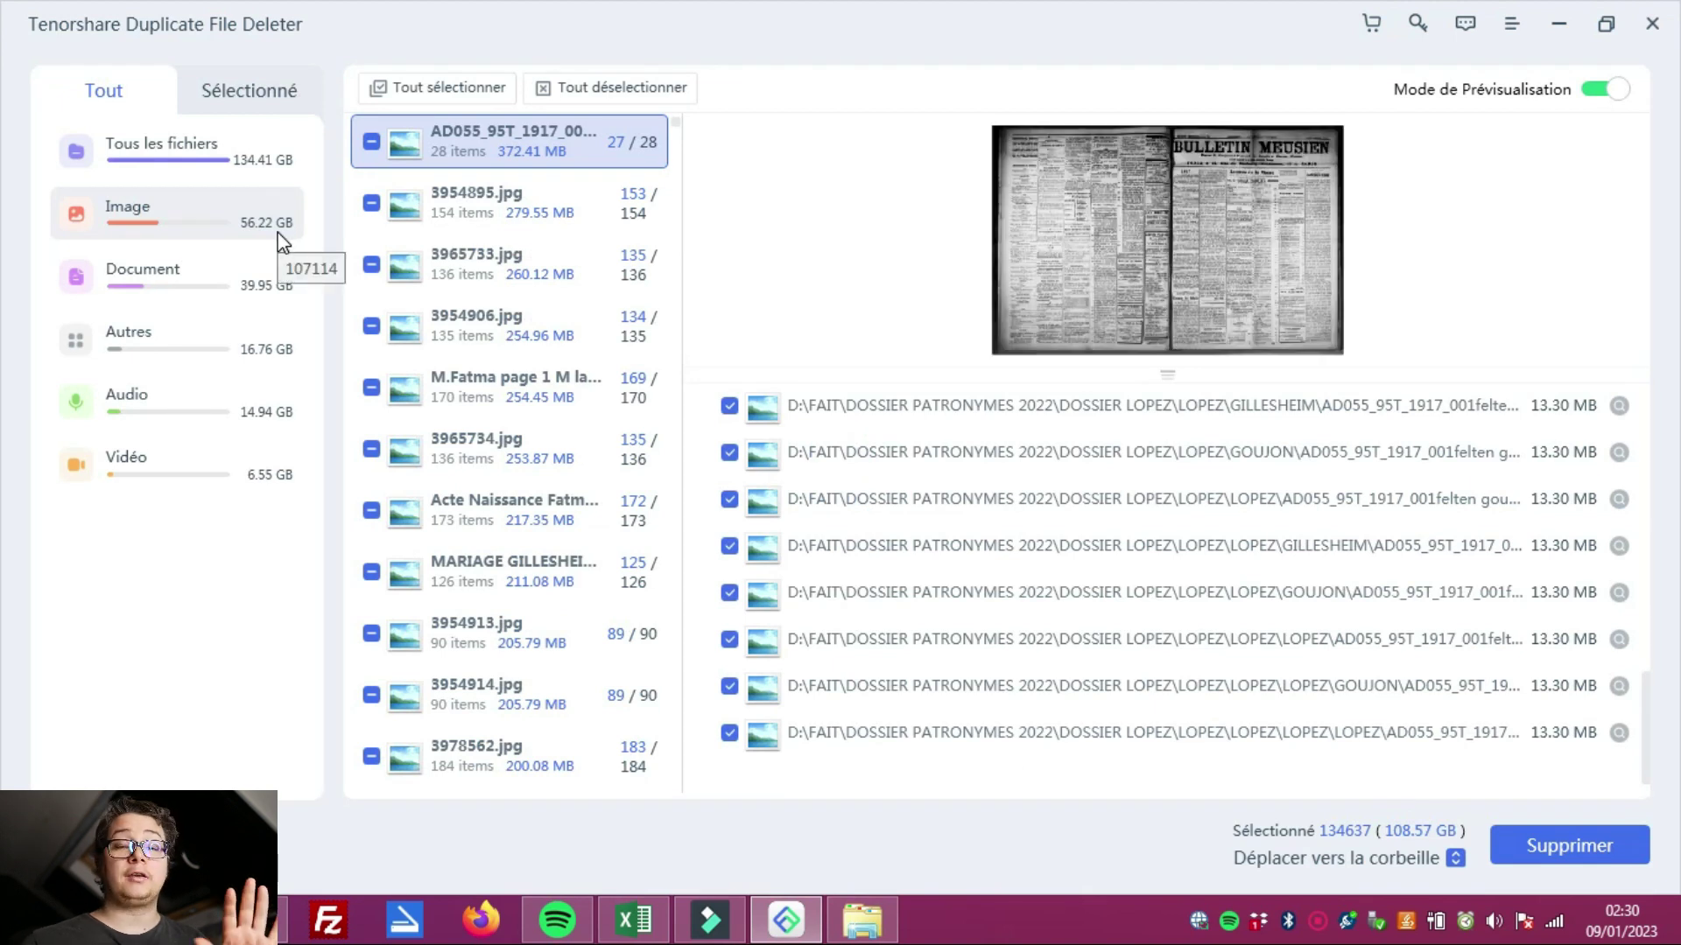
click(1053, 499)
click(1060, 464)
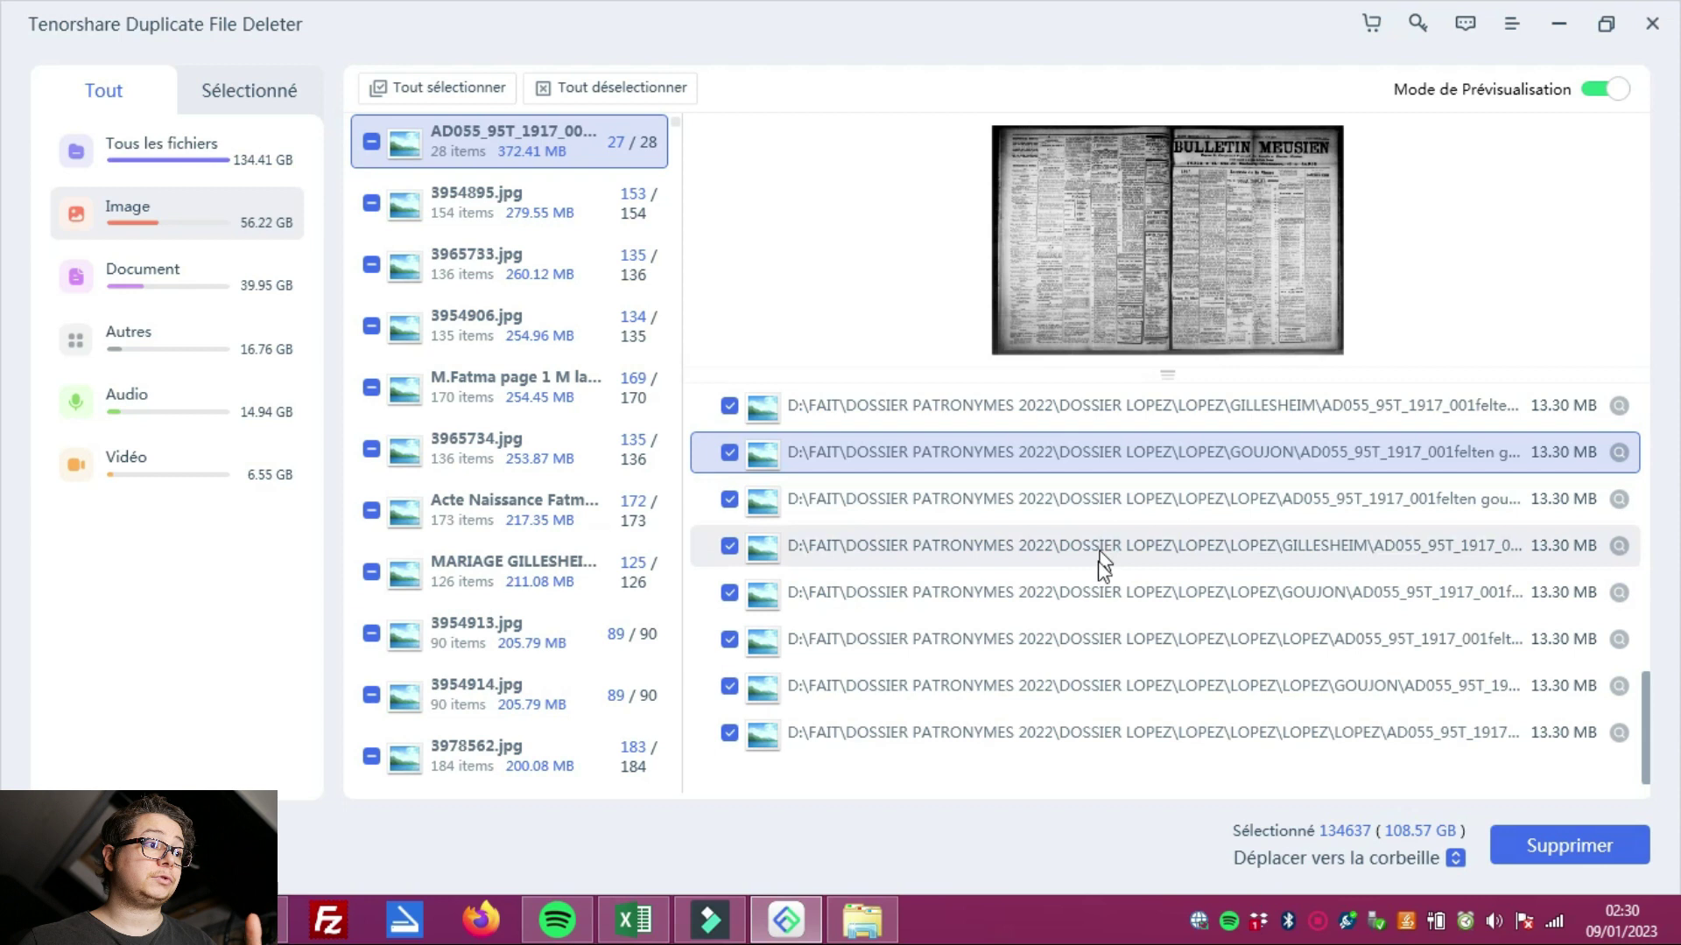
Step: Preview two more copies near the end of the AD055_95T_1917 newspaper group and return to the start of its file list
click(1111, 548)
click(1118, 609)
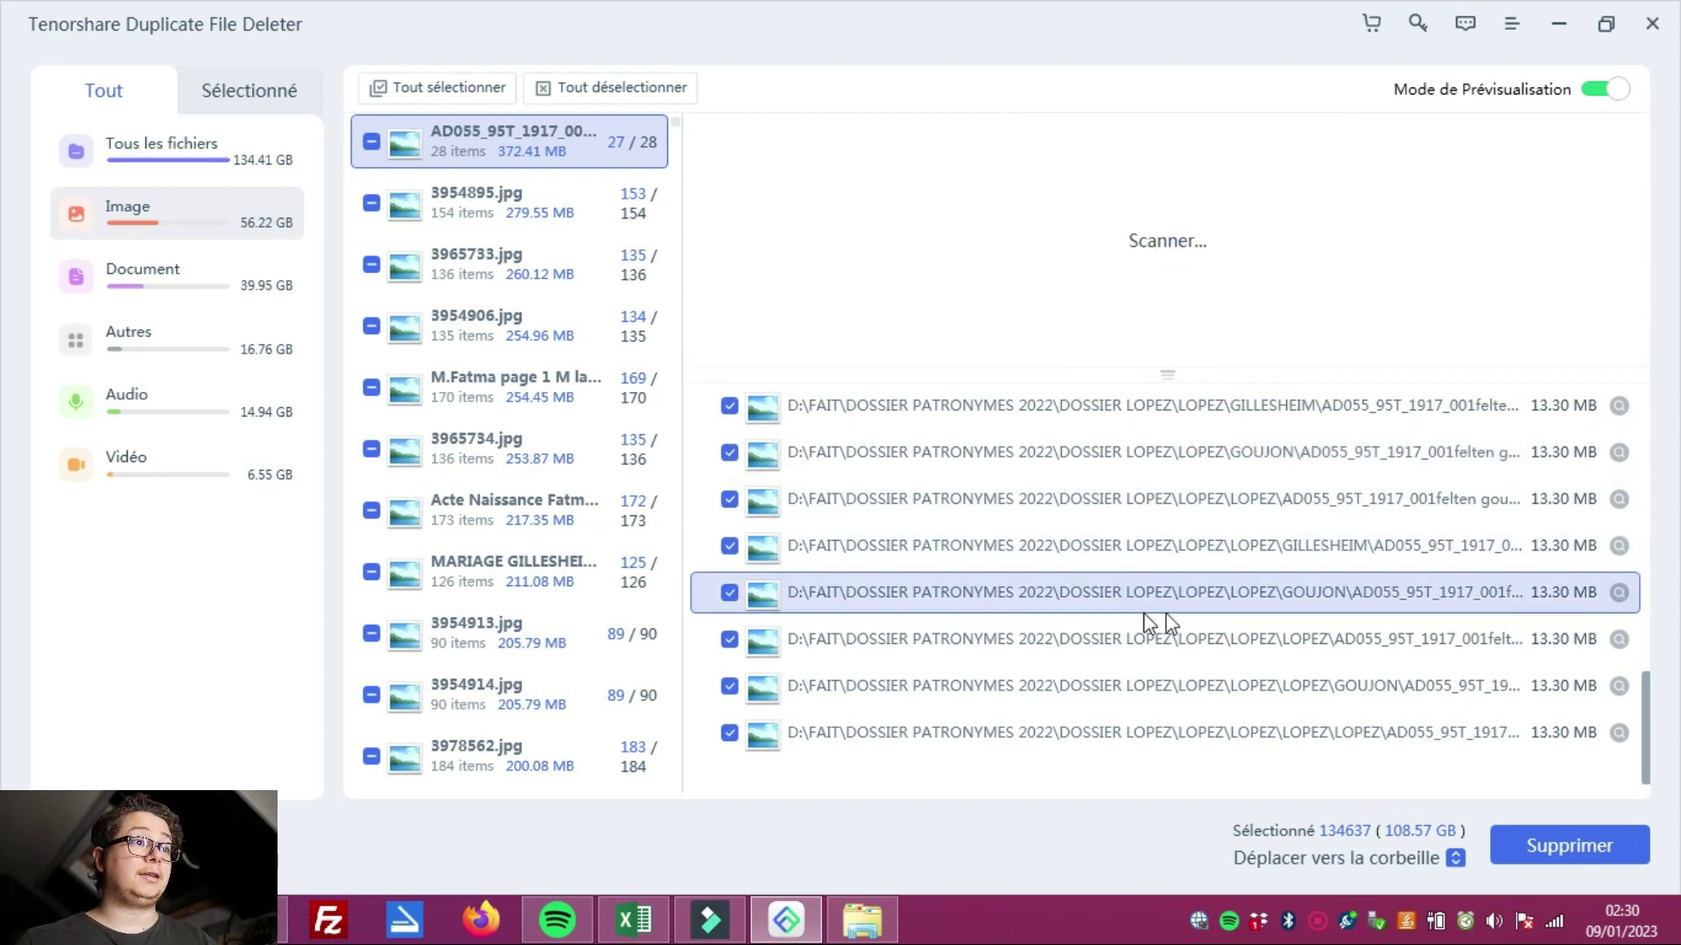
scroll(1248, 620, up, 5)
scroll(1248, 619, up, 2)
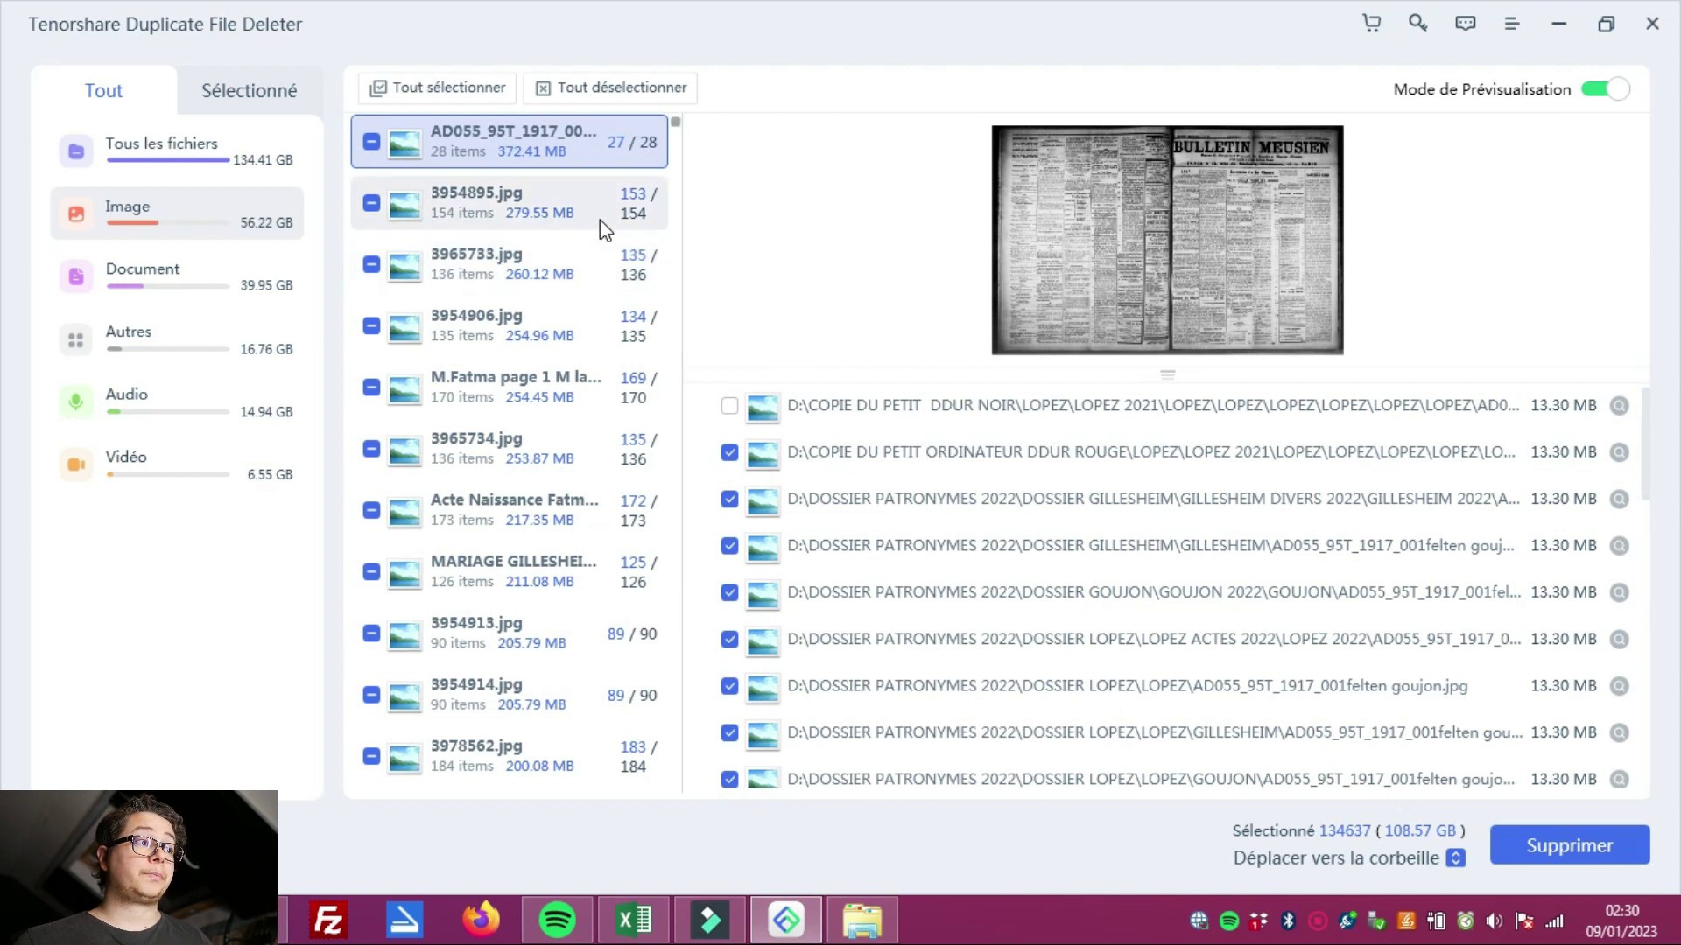
scroll(571, 282, down, 3)
scroll(571, 281, up, 3)
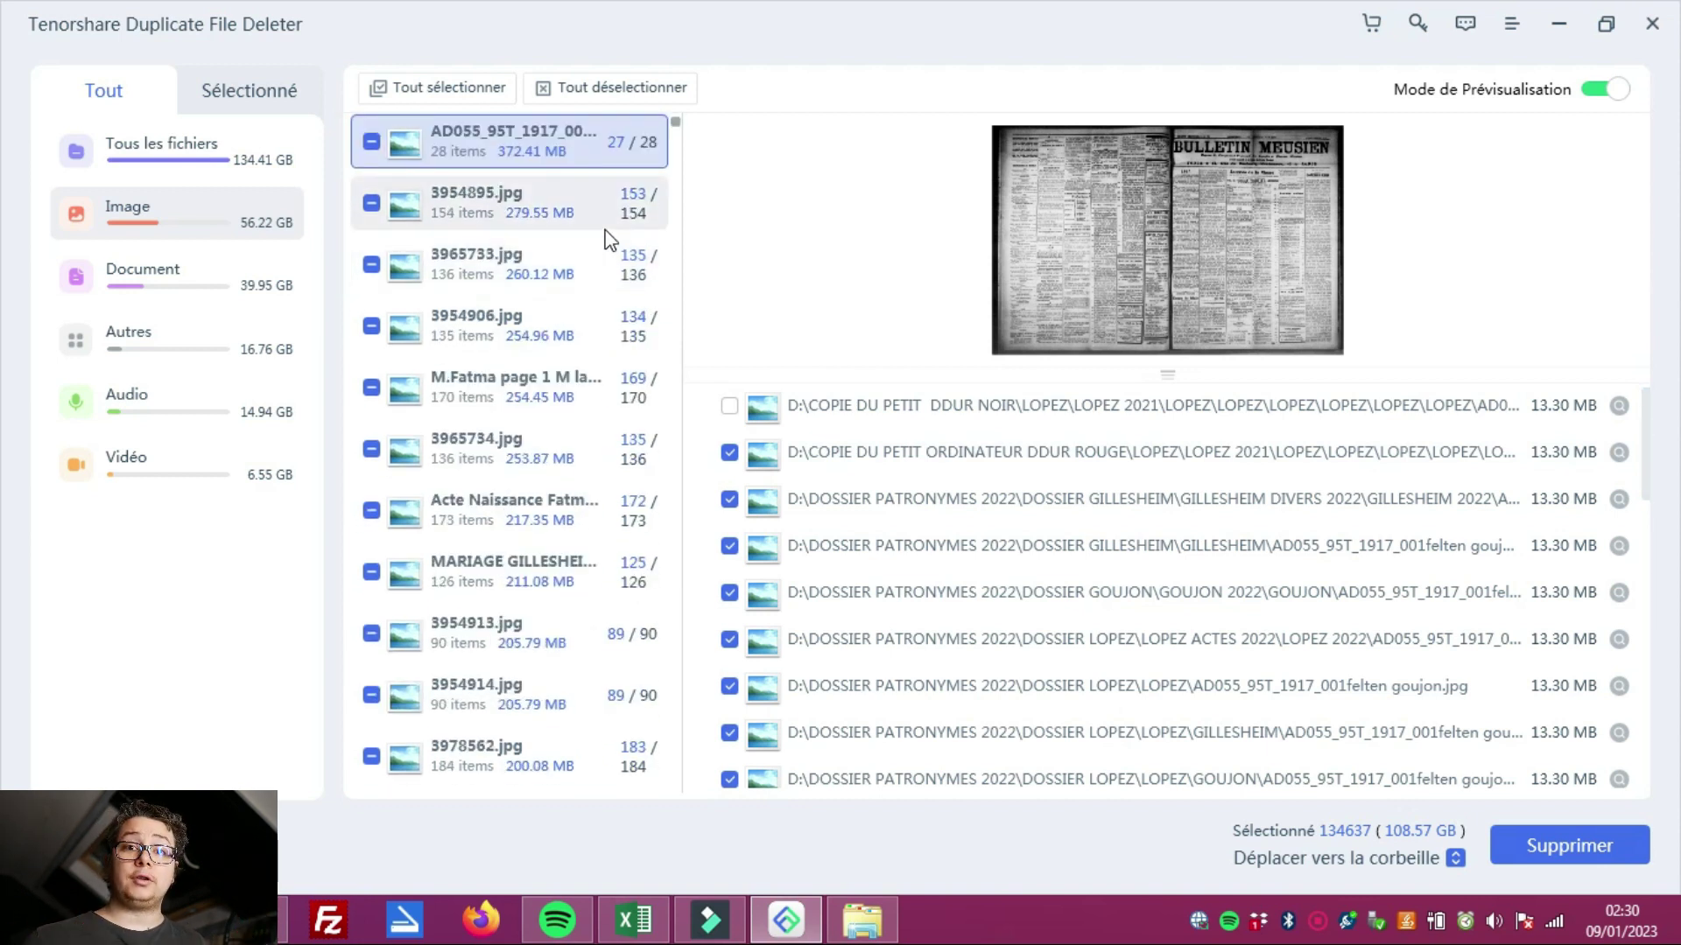
Step: Preview the image duplicate groups 3954895.jpg, 3965733.jpg and 3954906.jpg one after another
click(604, 226)
click(600, 276)
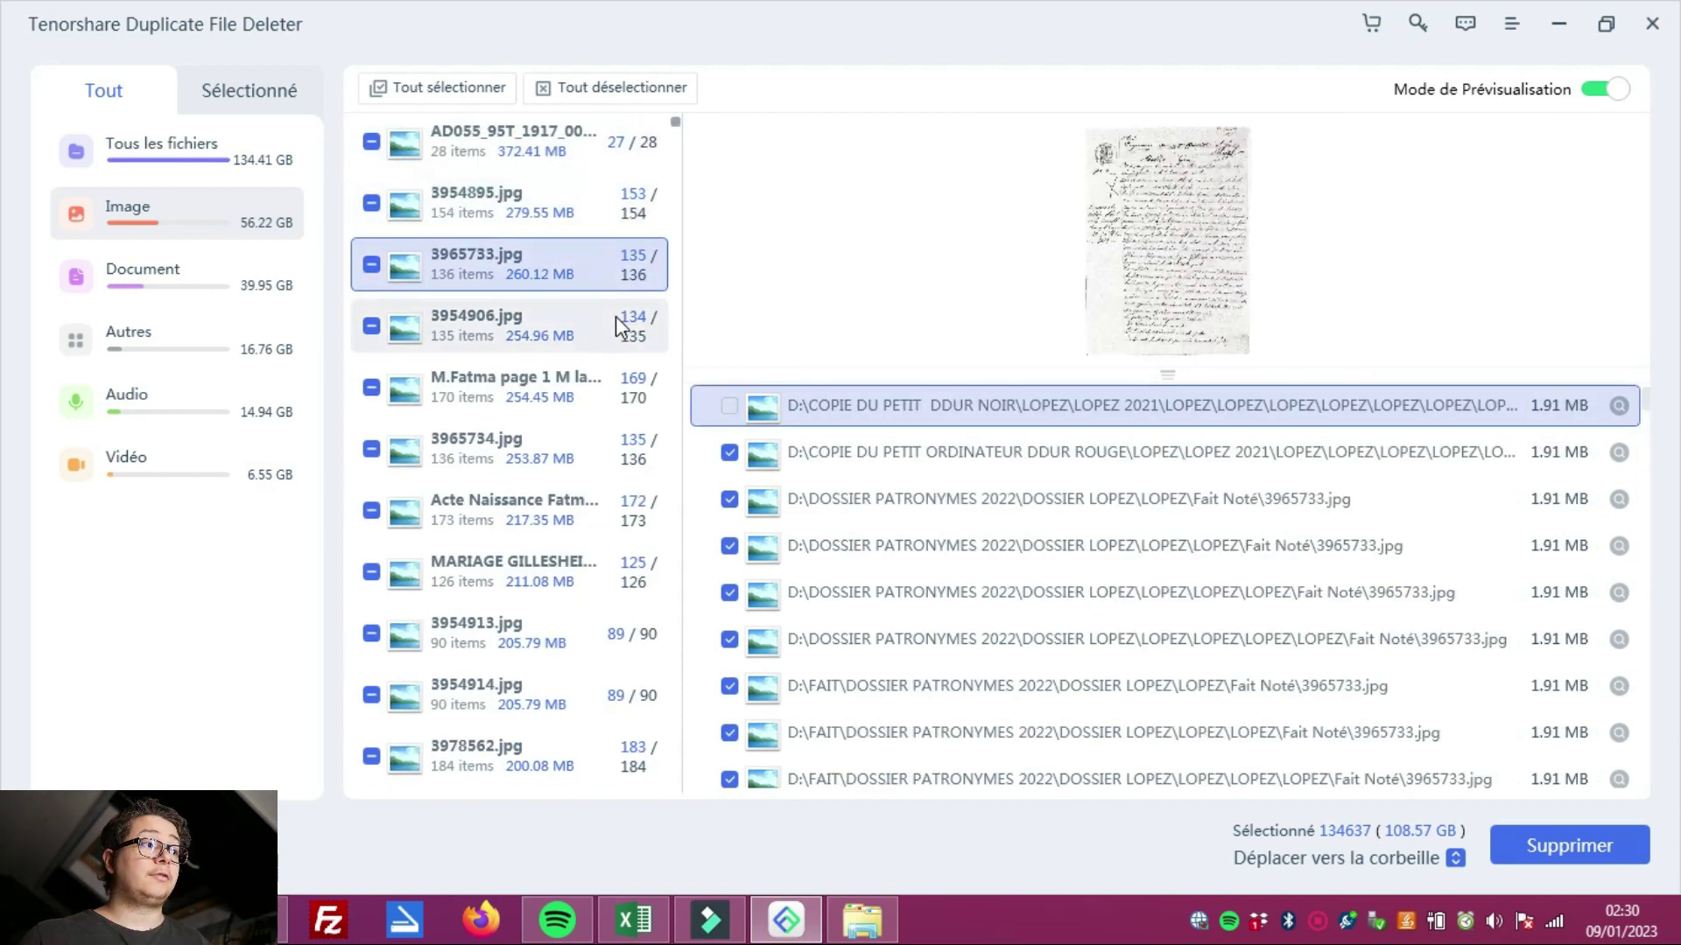
click(615, 318)
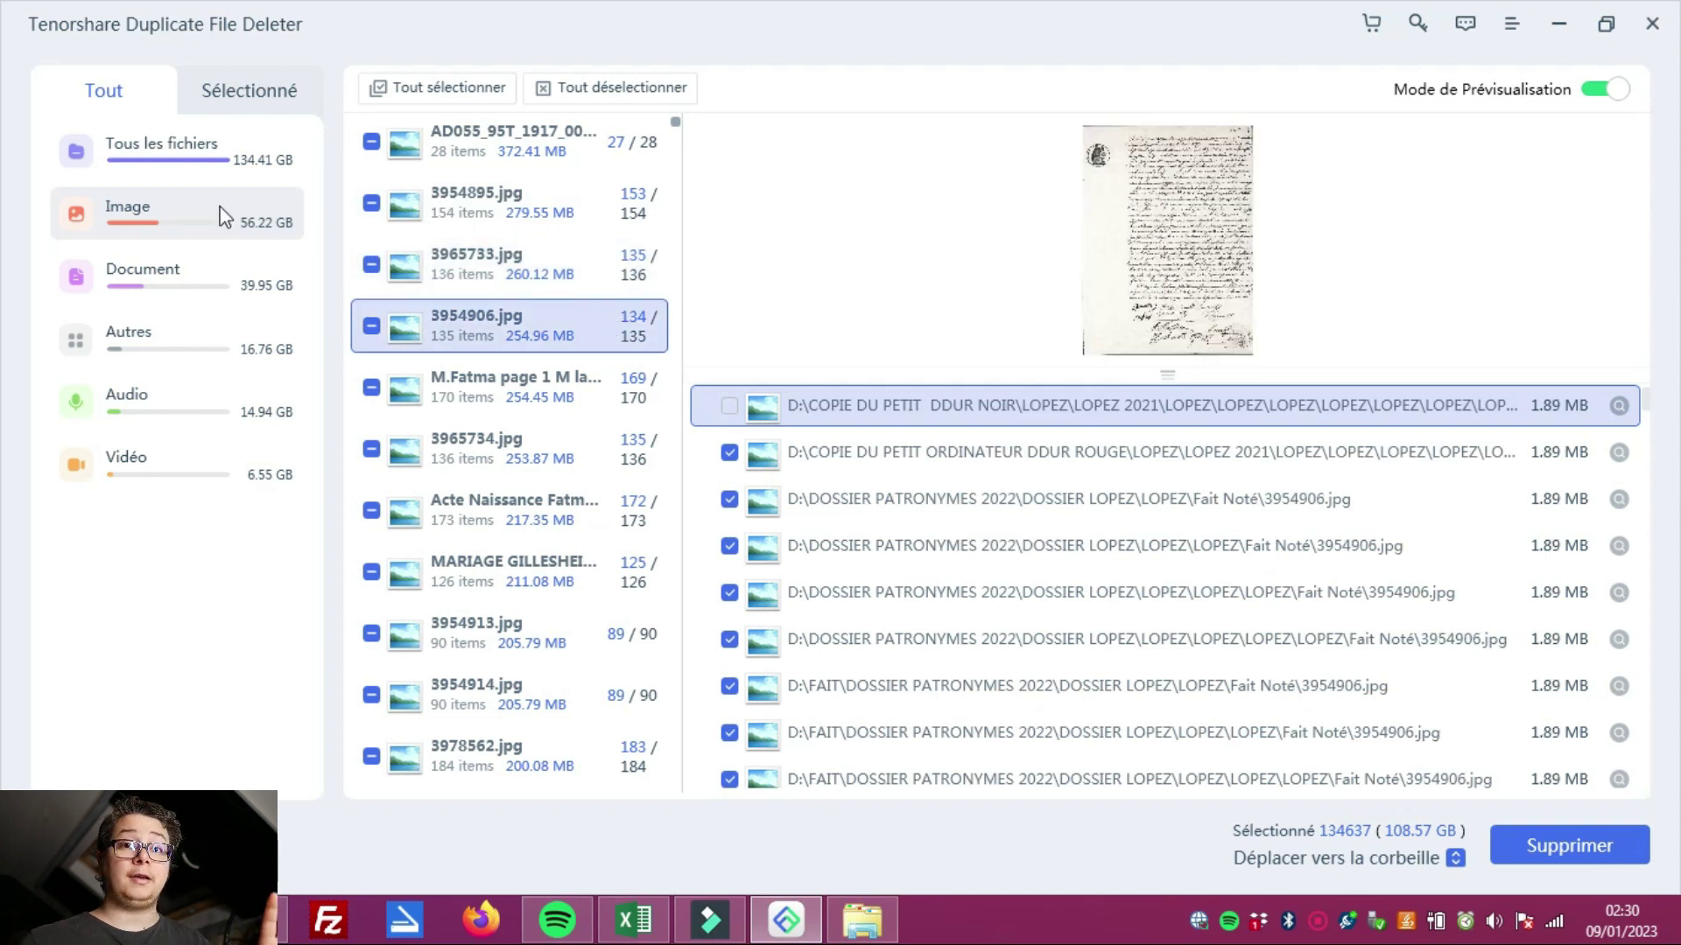
Step: Show duplicates of all file types again and list the copies in the Ma vie.docx group
click(198, 166)
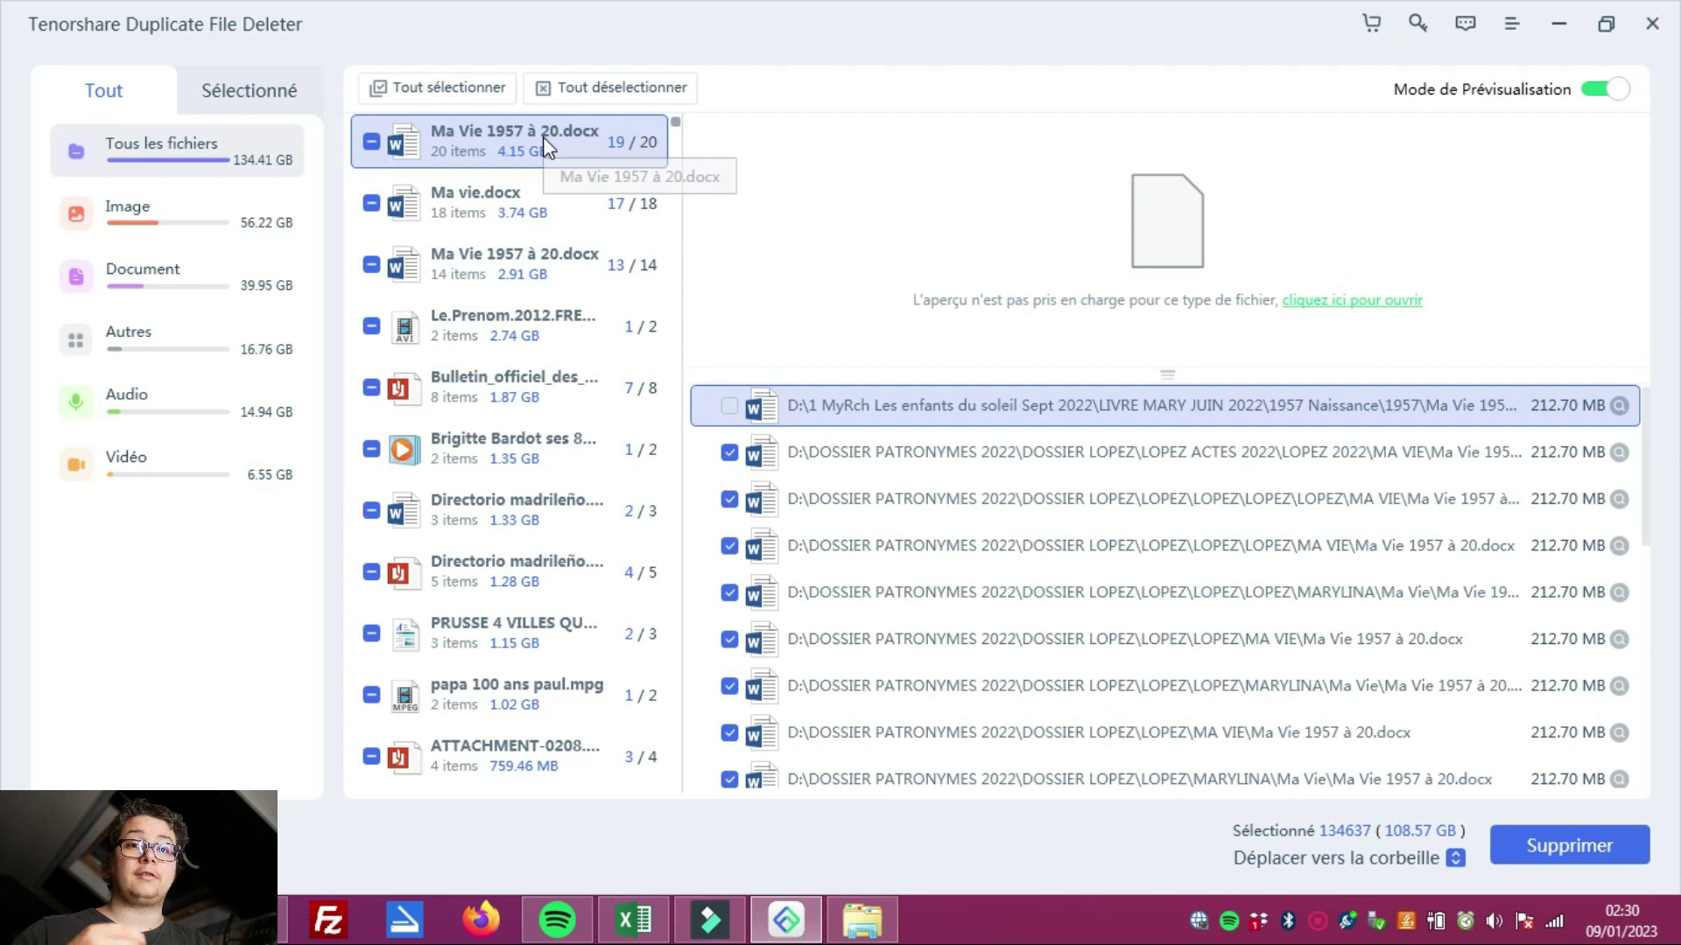
click(599, 215)
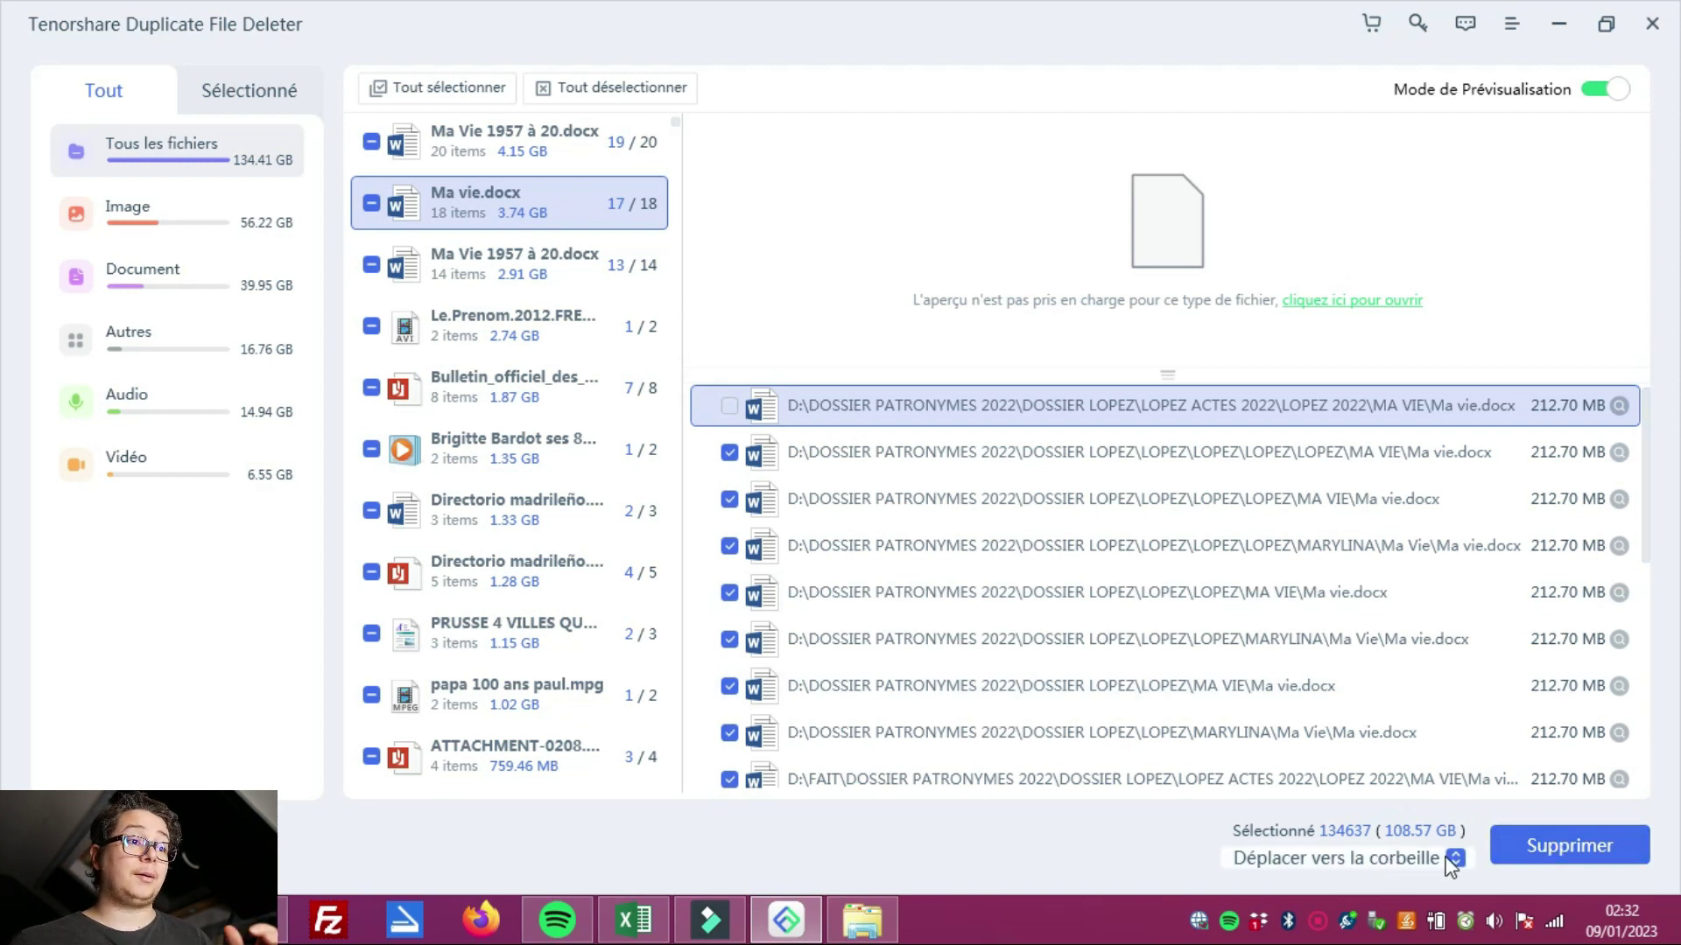
Step: Delete all selected duplicates to the recycle bin, accepting permanent deletion where space is insufficient, and start another duplicate scan of D:\
click(1555, 850)
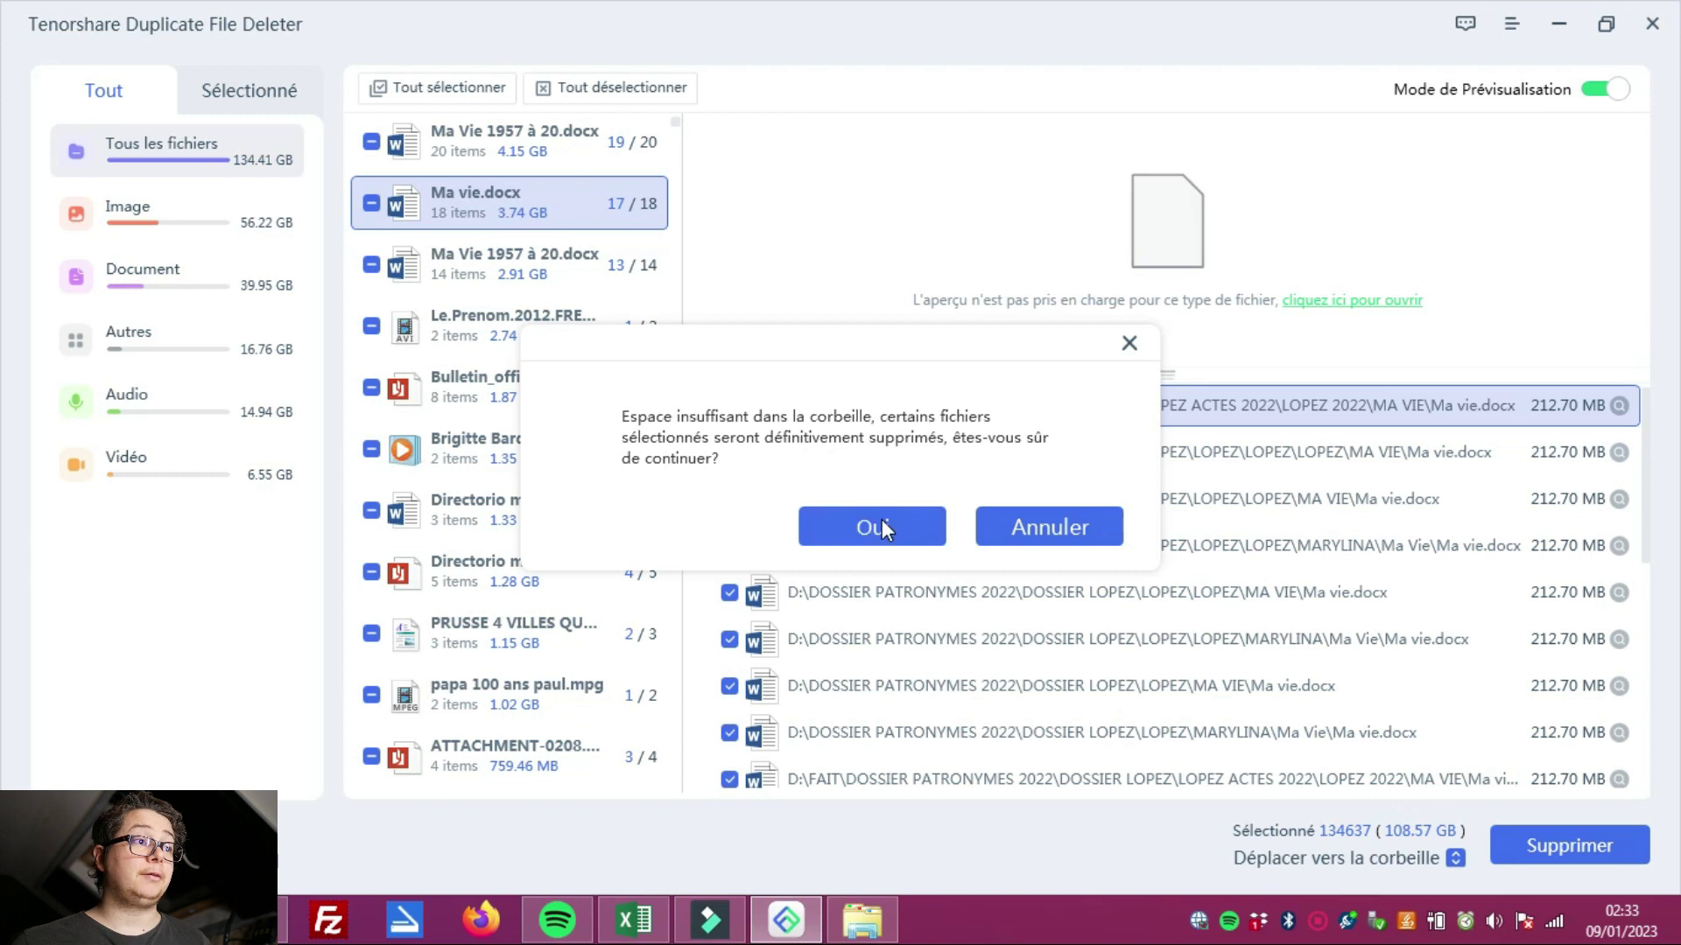
click(880, 525)
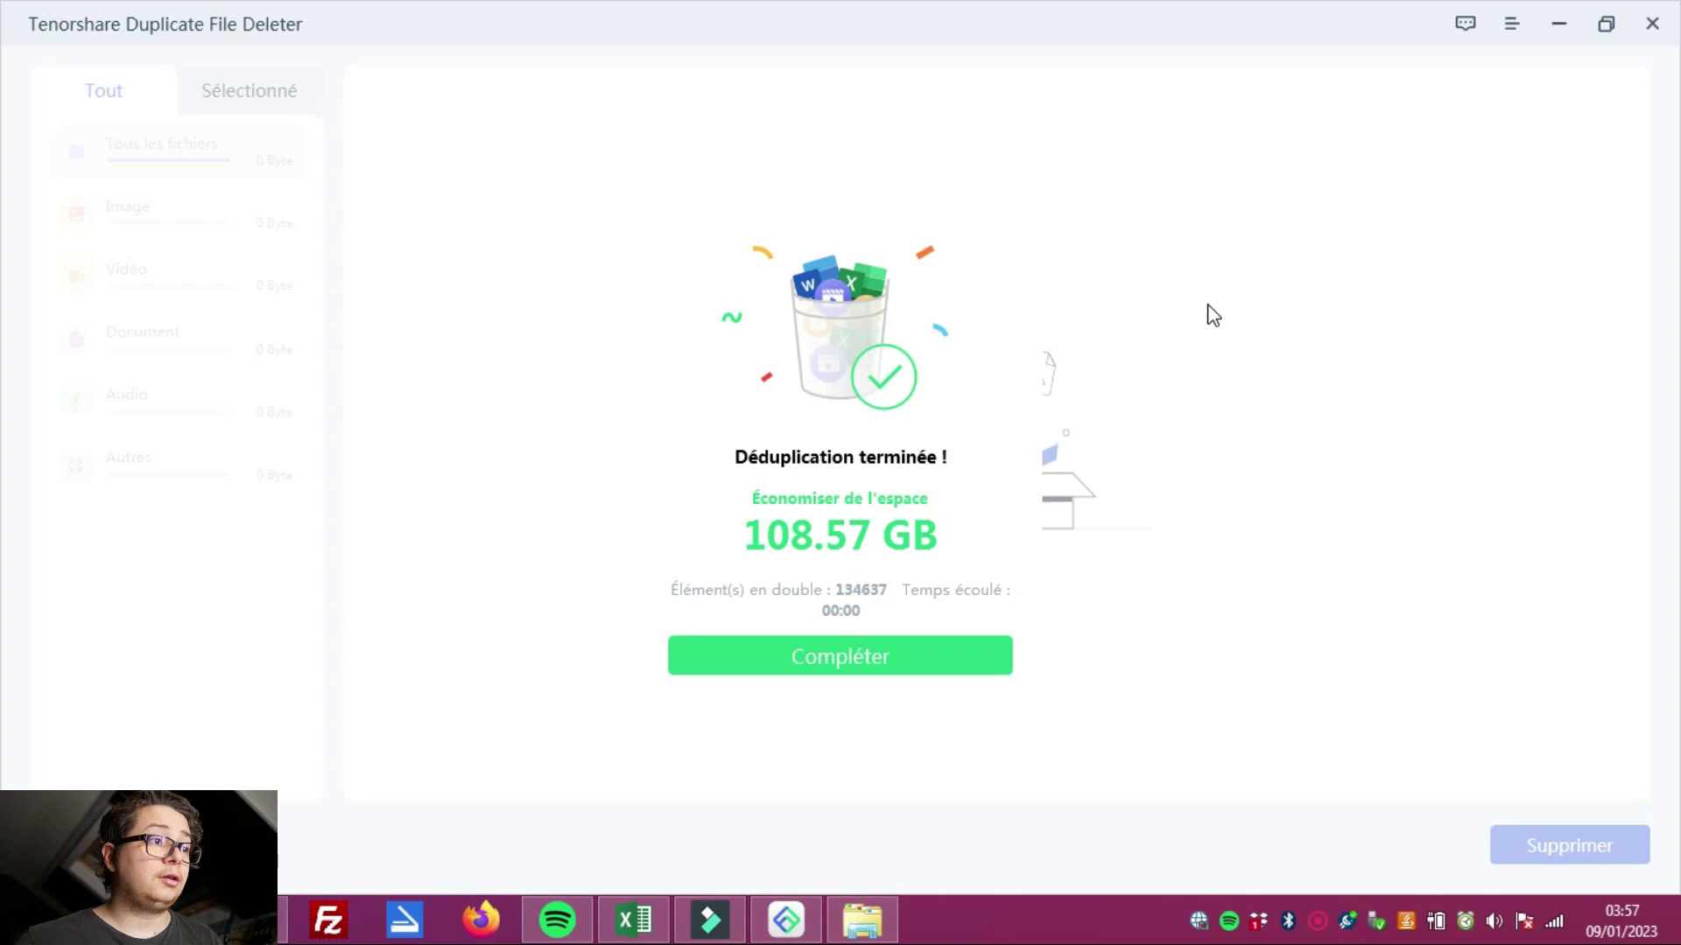
click(893, 666)
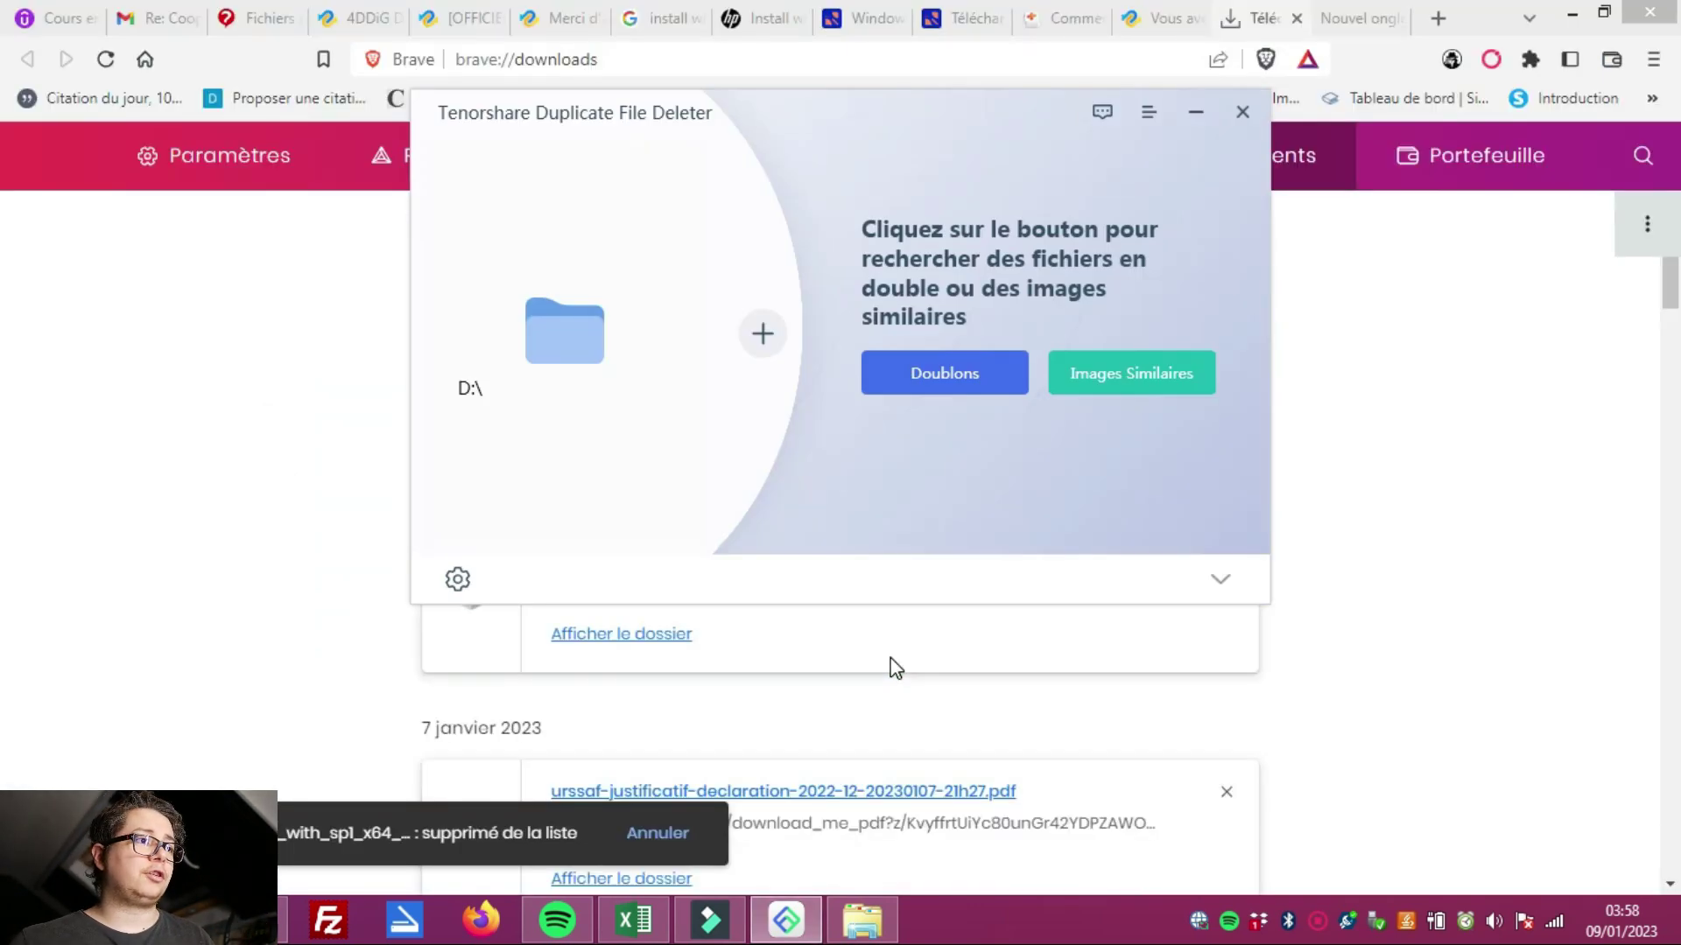
click(996, 390)
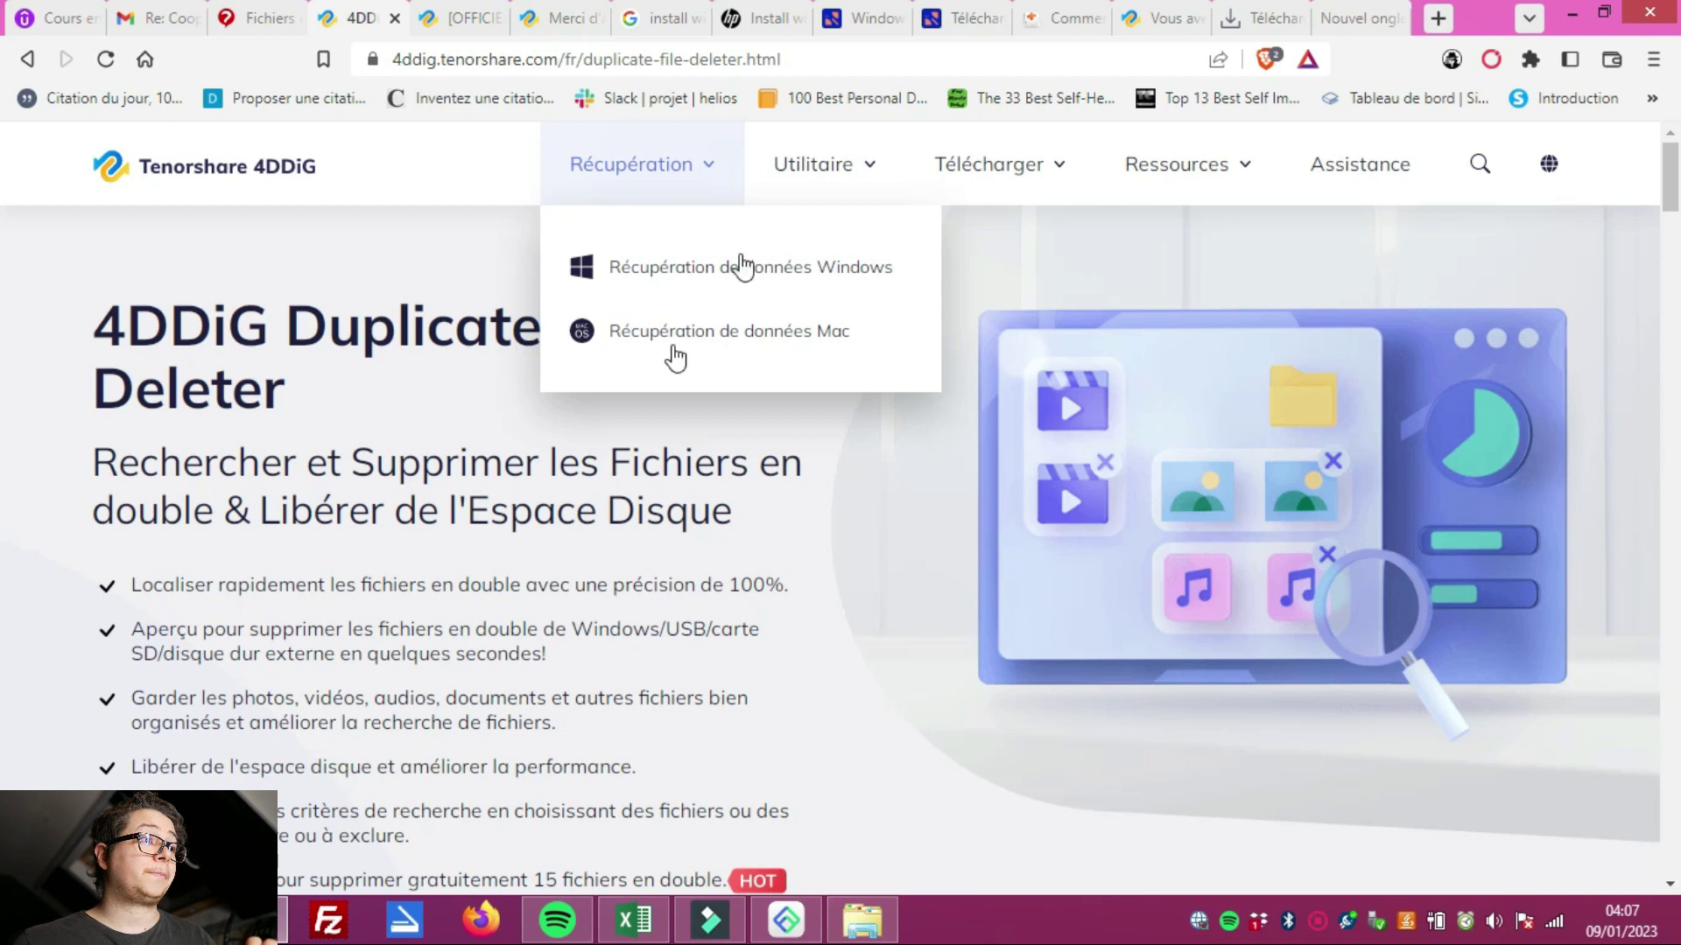
Step: Open the Windows purchase page from the 4DDiG Duplicate File Deleter website in the browser and dismiss the Christmas sale pop-up
scroll(567, 467, down, 4)
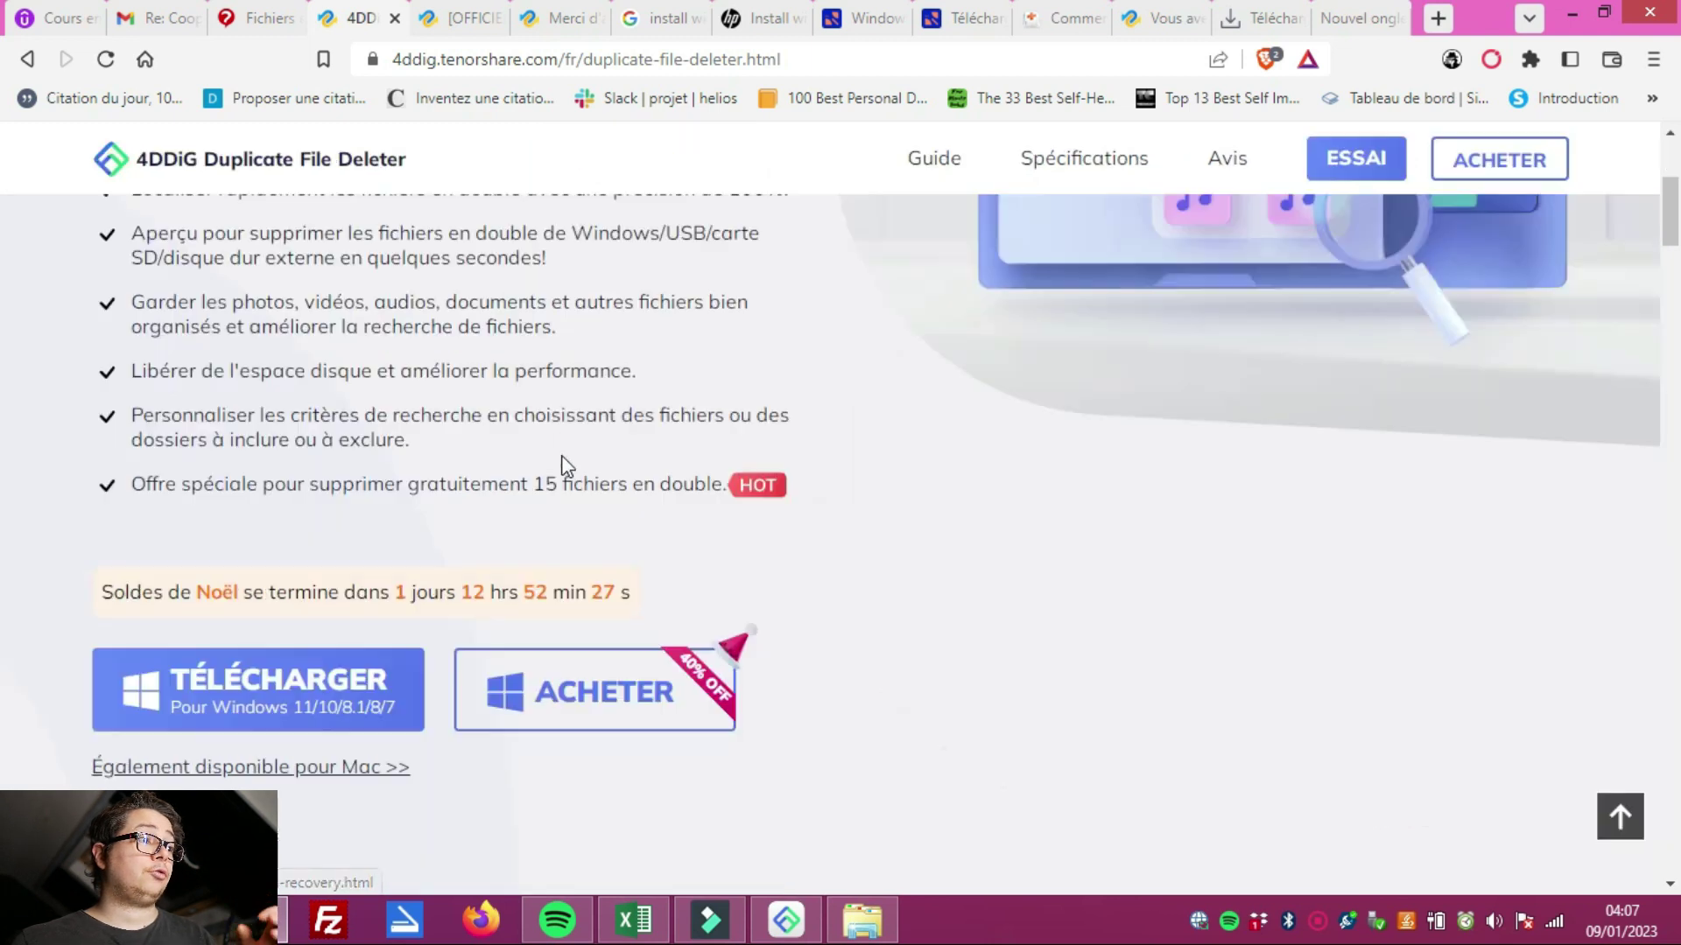
click(595, 691)
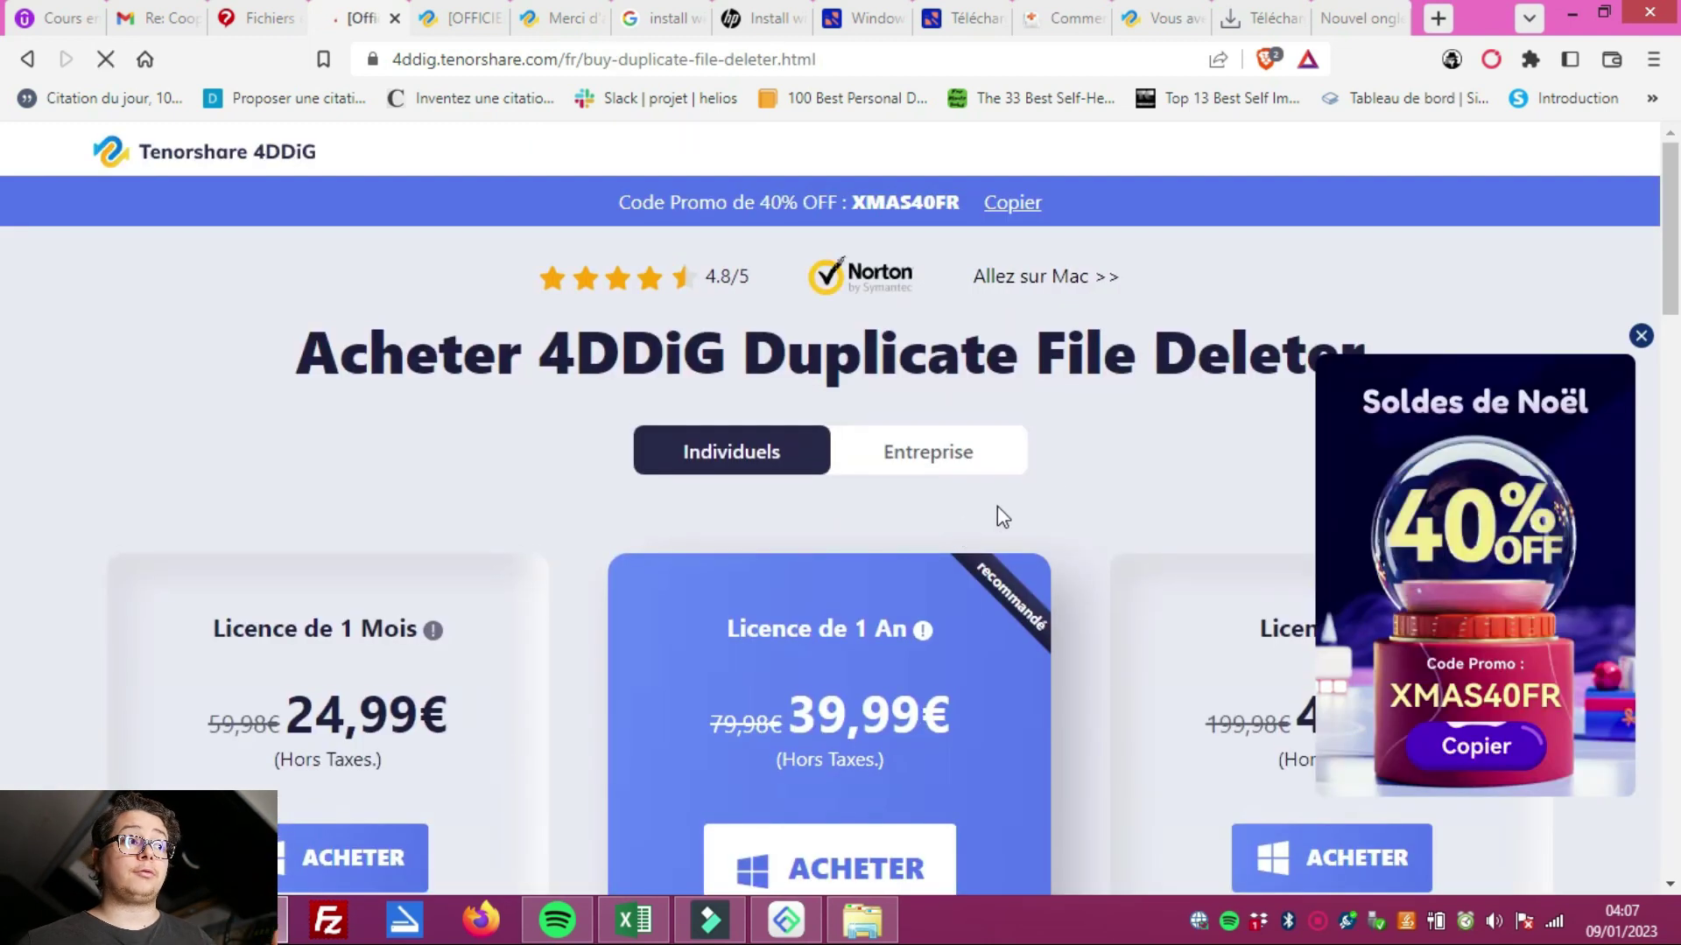
scroll(1106, 438, down, 2)
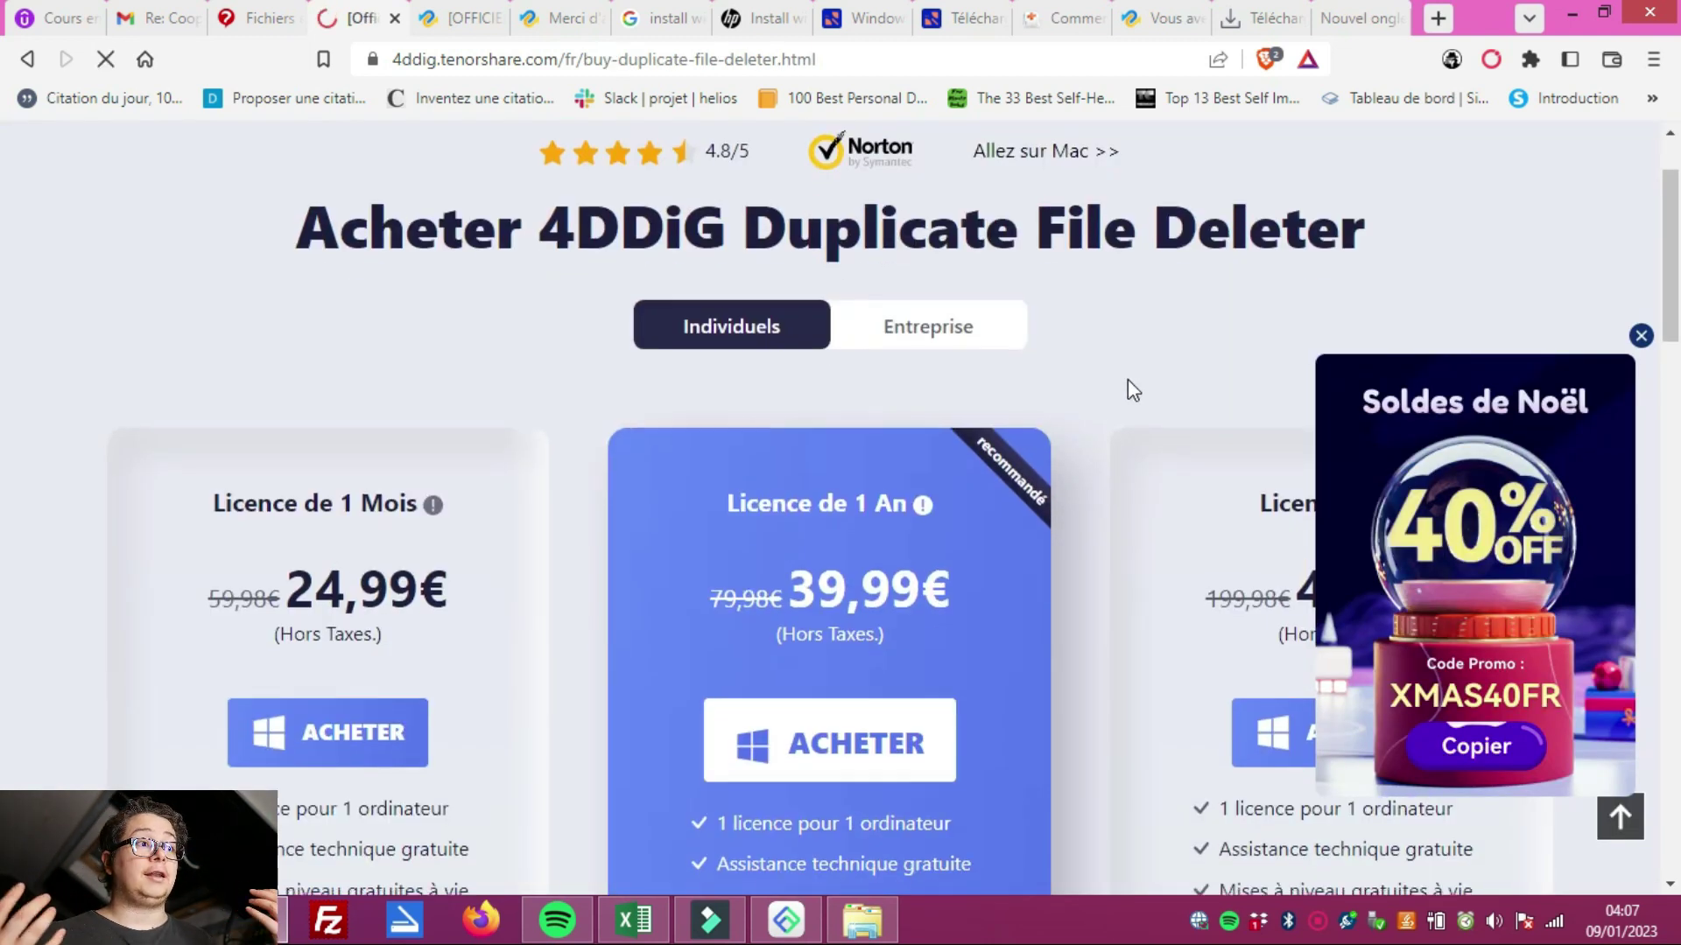
scroll(1127, 380, down, 2)
click(1640, 336)
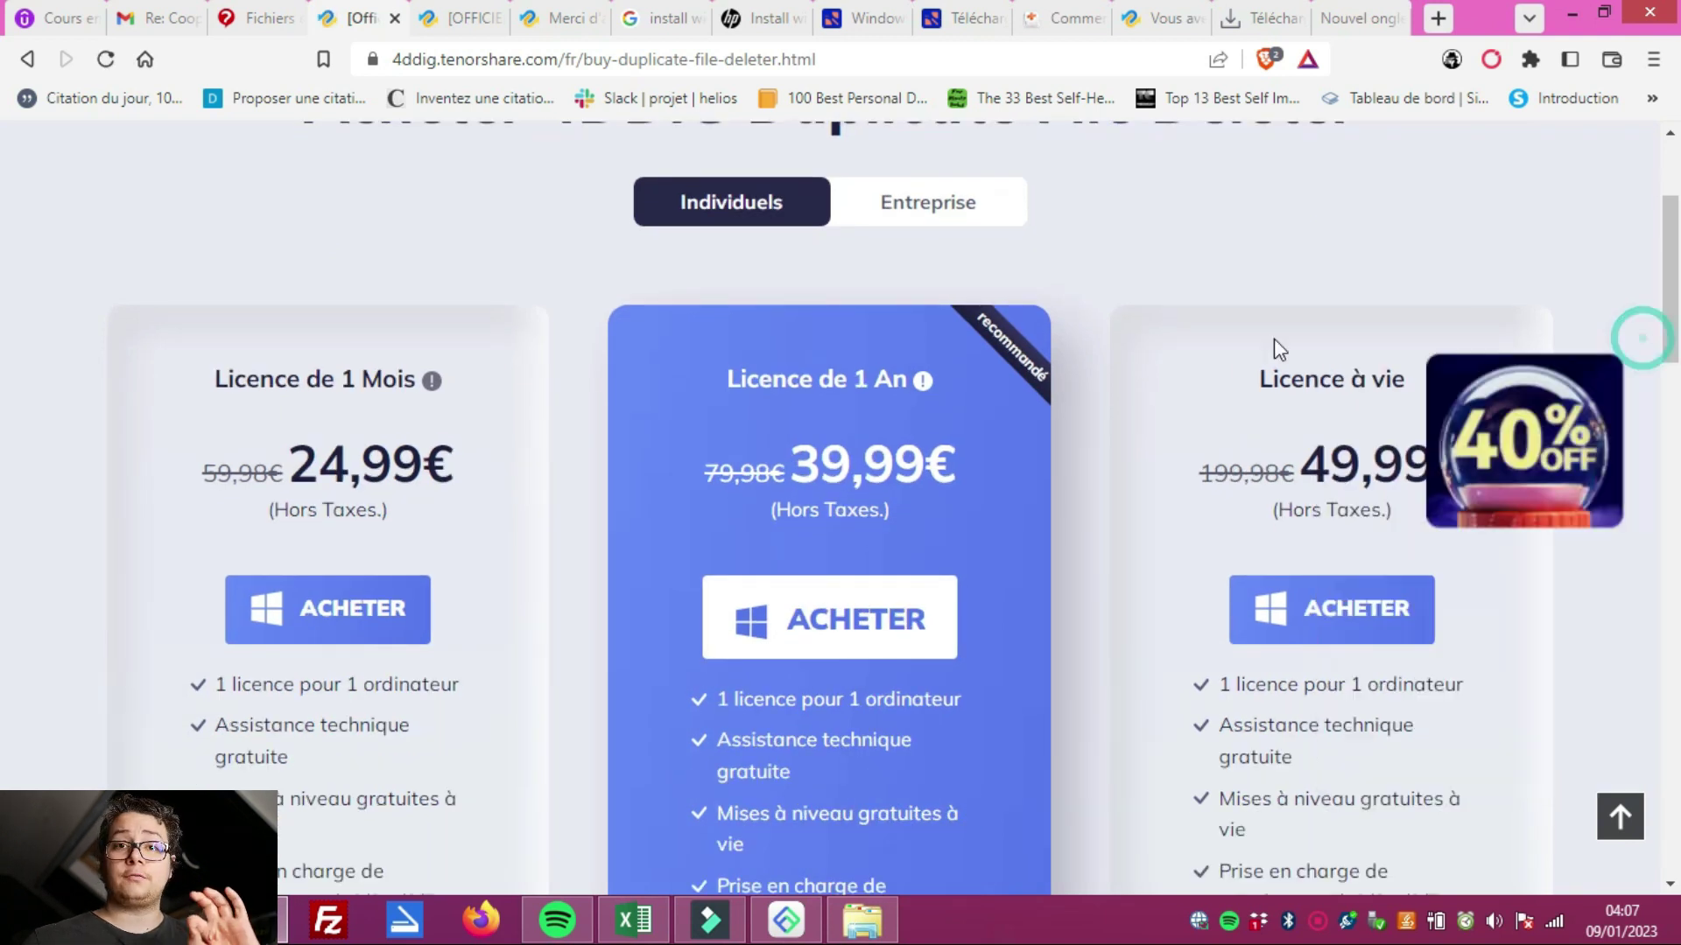
Step: Highlight the discounted price of the lifetime licence and review the features included in the plans
scroll(1313, 343, down, 2)
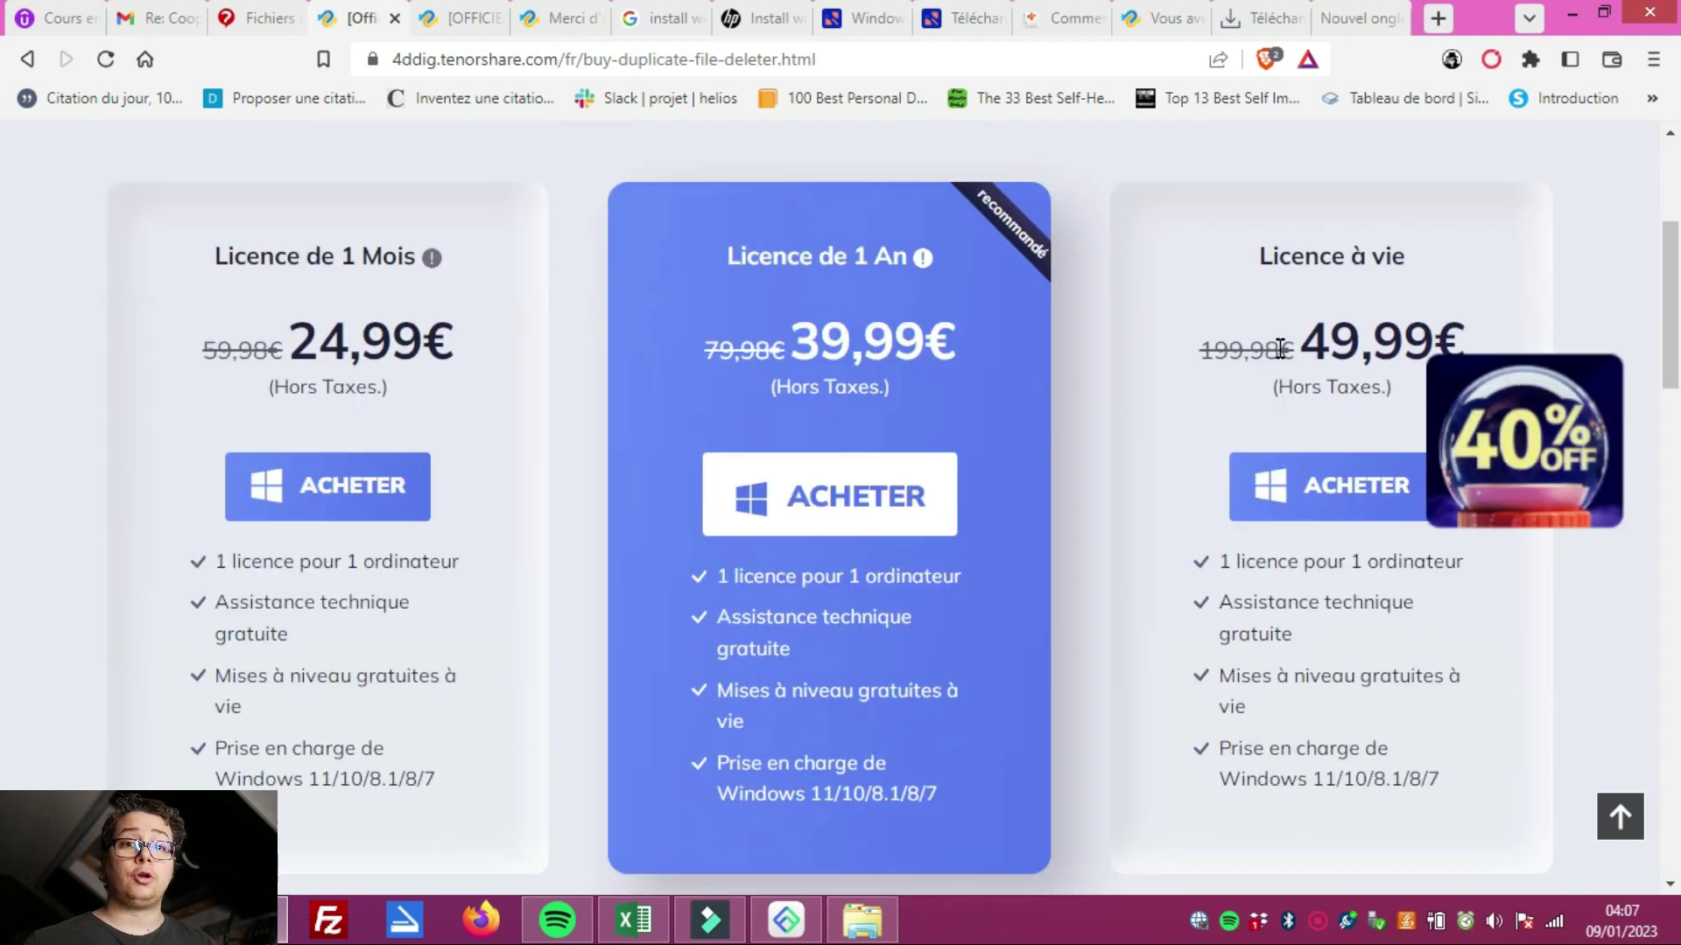
drag(1279, 348, 1541, 348)
scroll(1284, 469, down, 4)
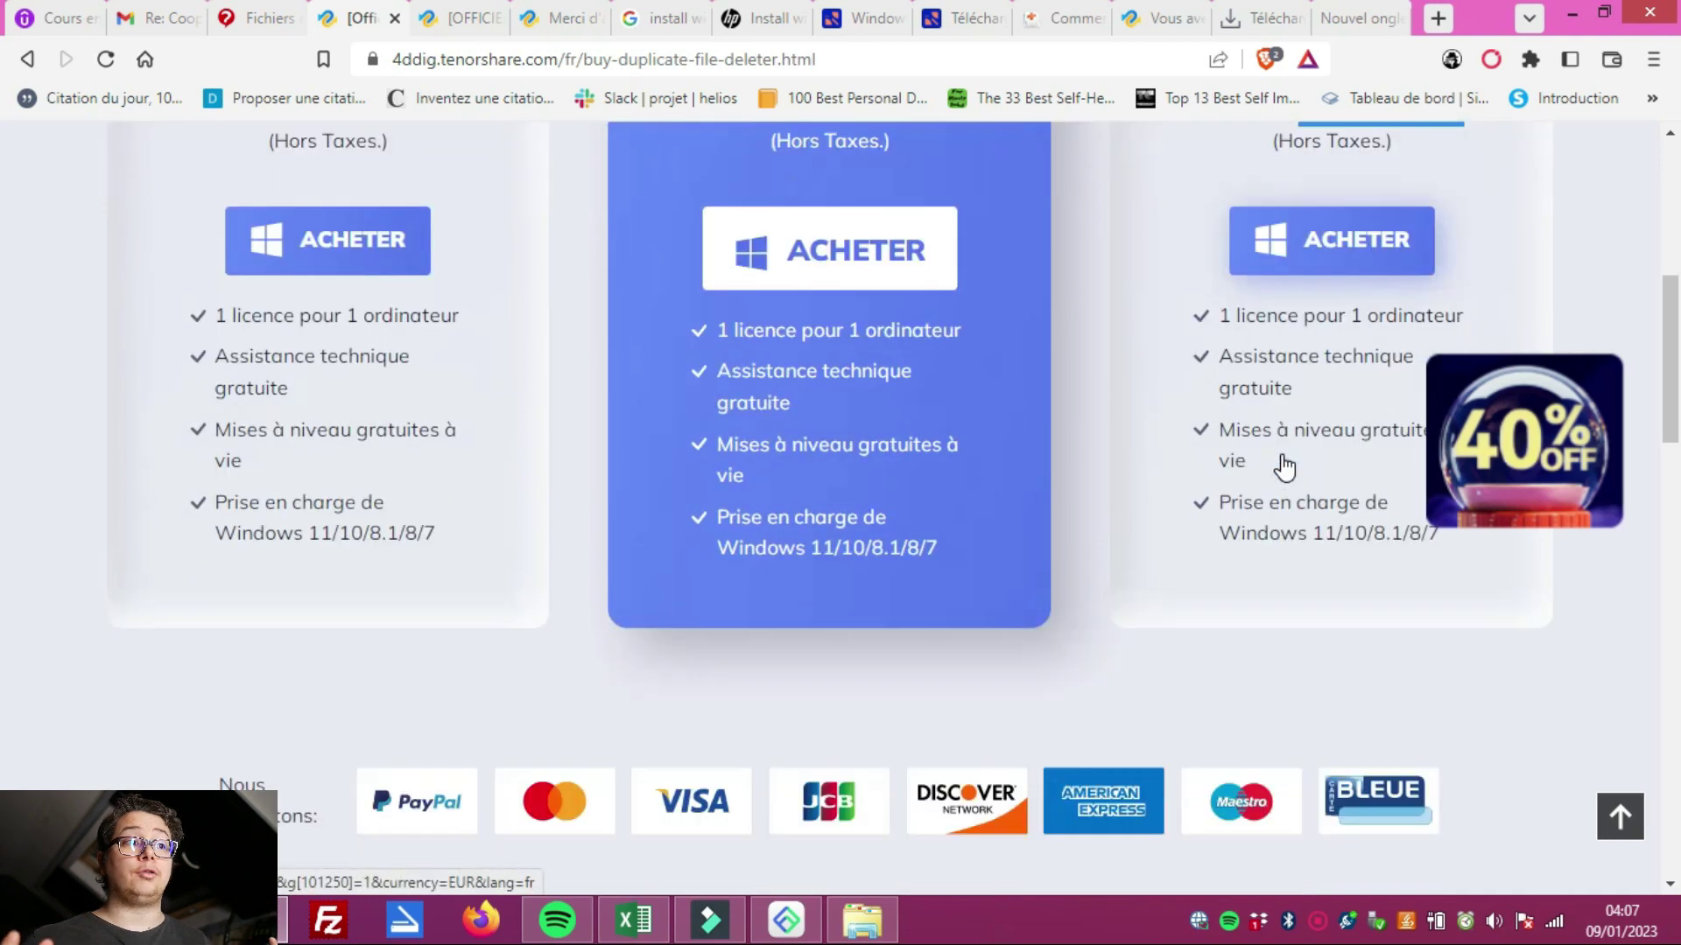
Step: Expand the sales FAQ answer on how to obtain an additional discount and read it
scroll(1285, 468, down, 8)
scroll(1286, 465, down, 7)
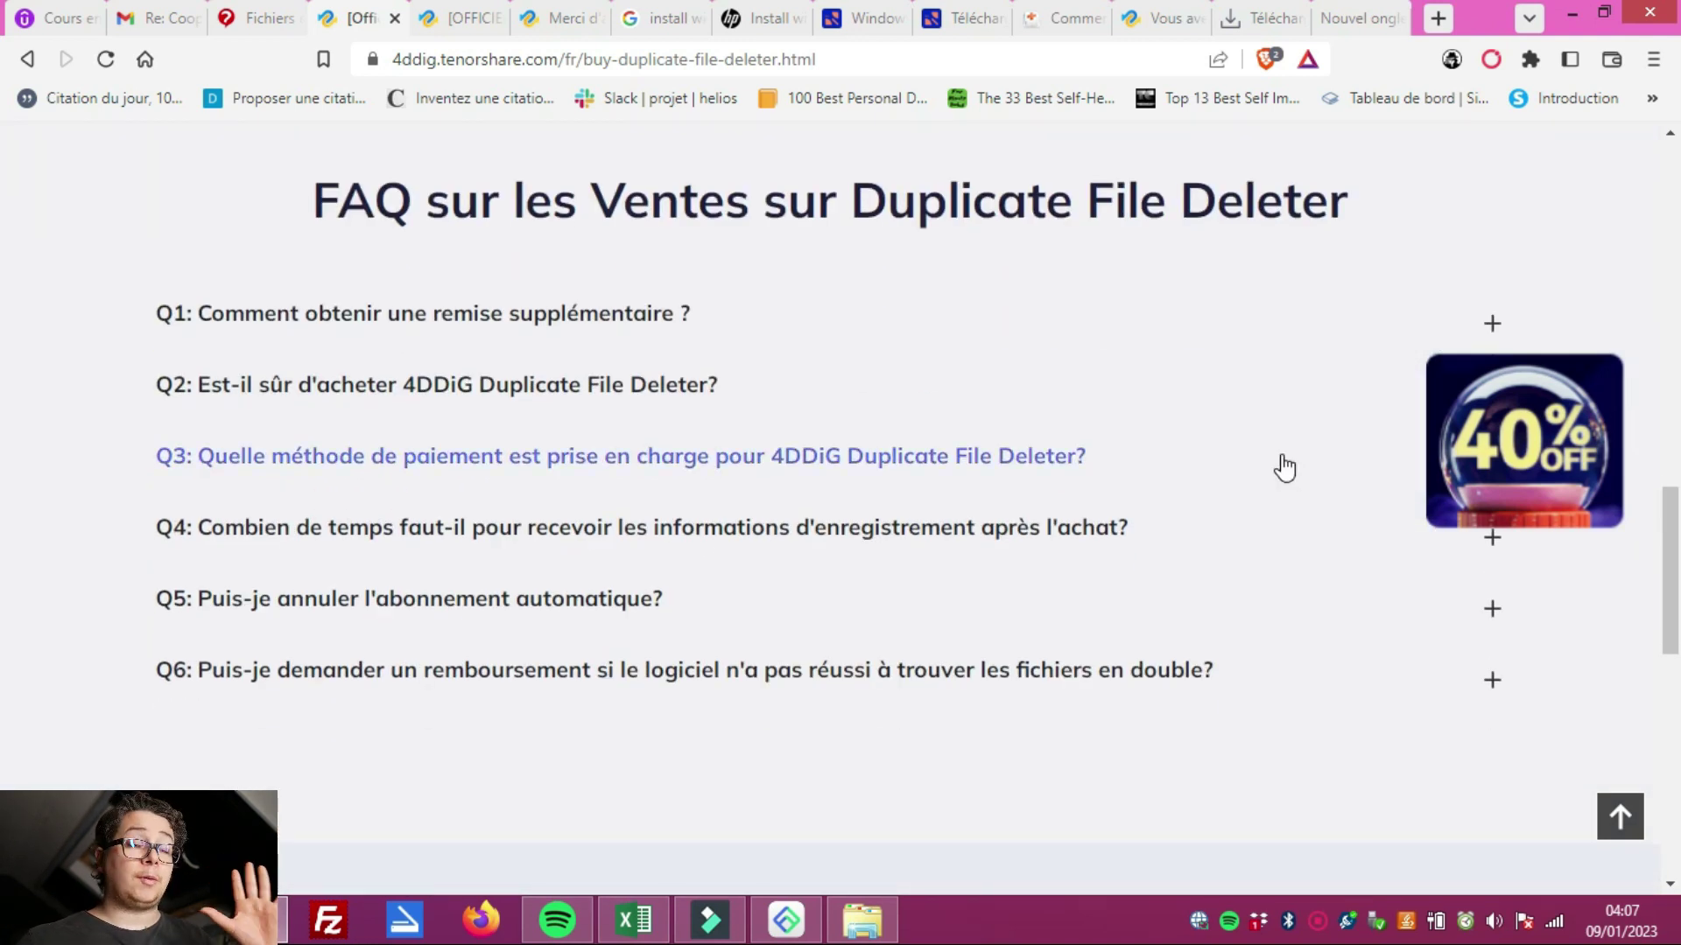
click(1287, 337)
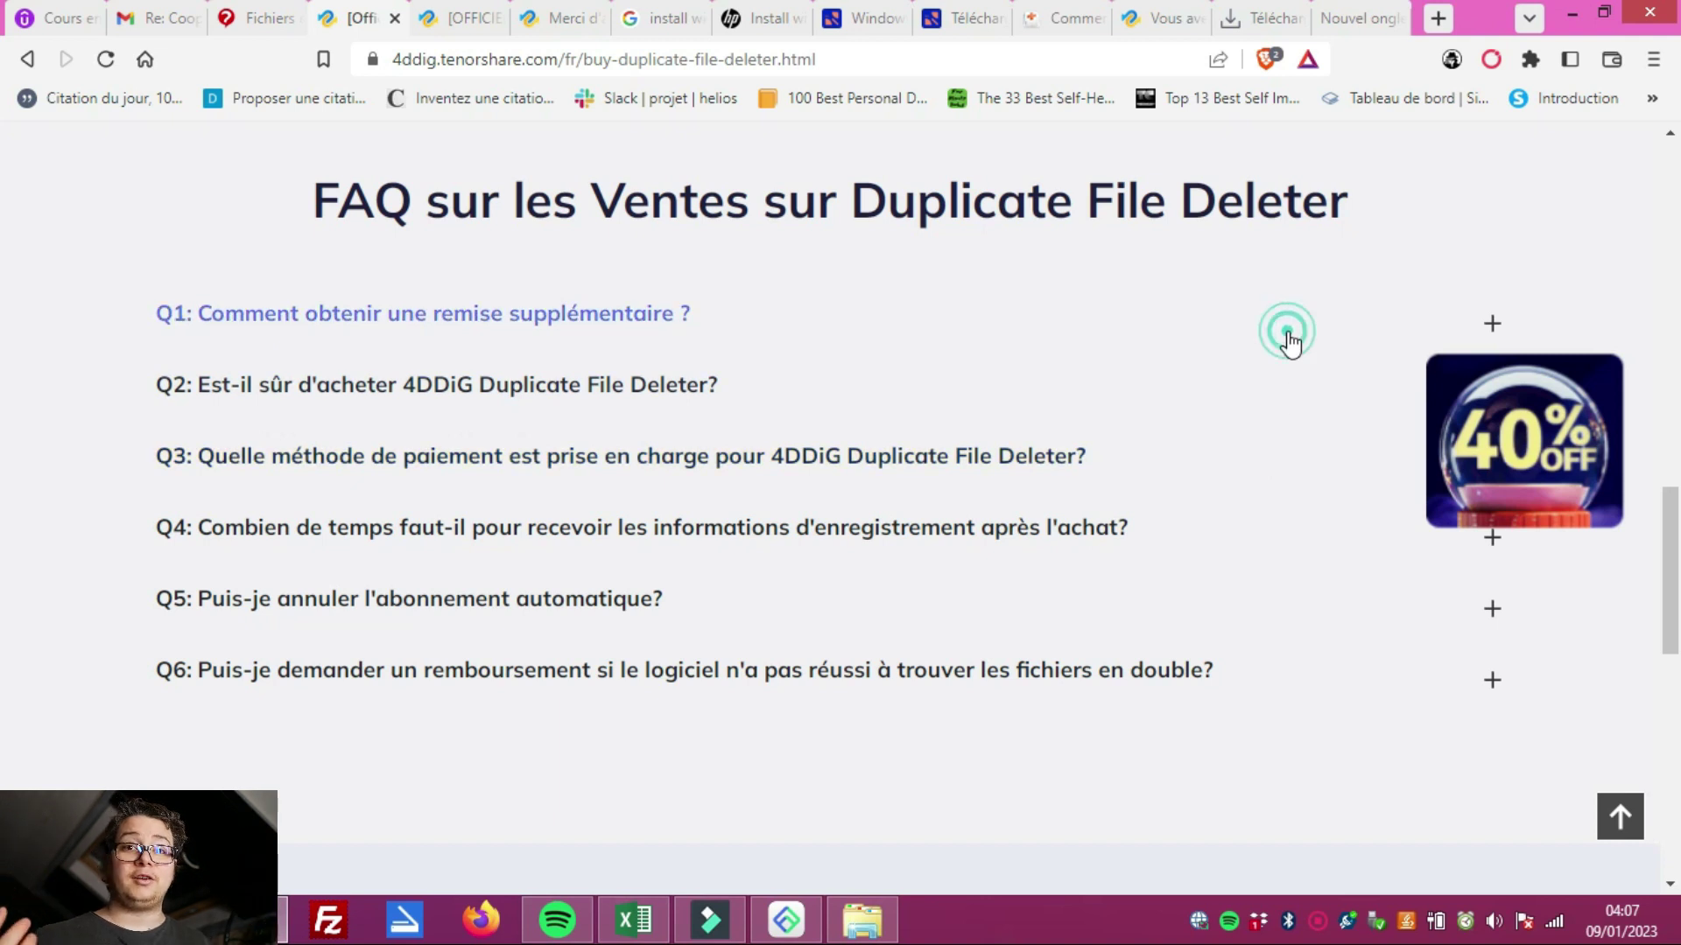
scroll(1272, 420, down, 2)
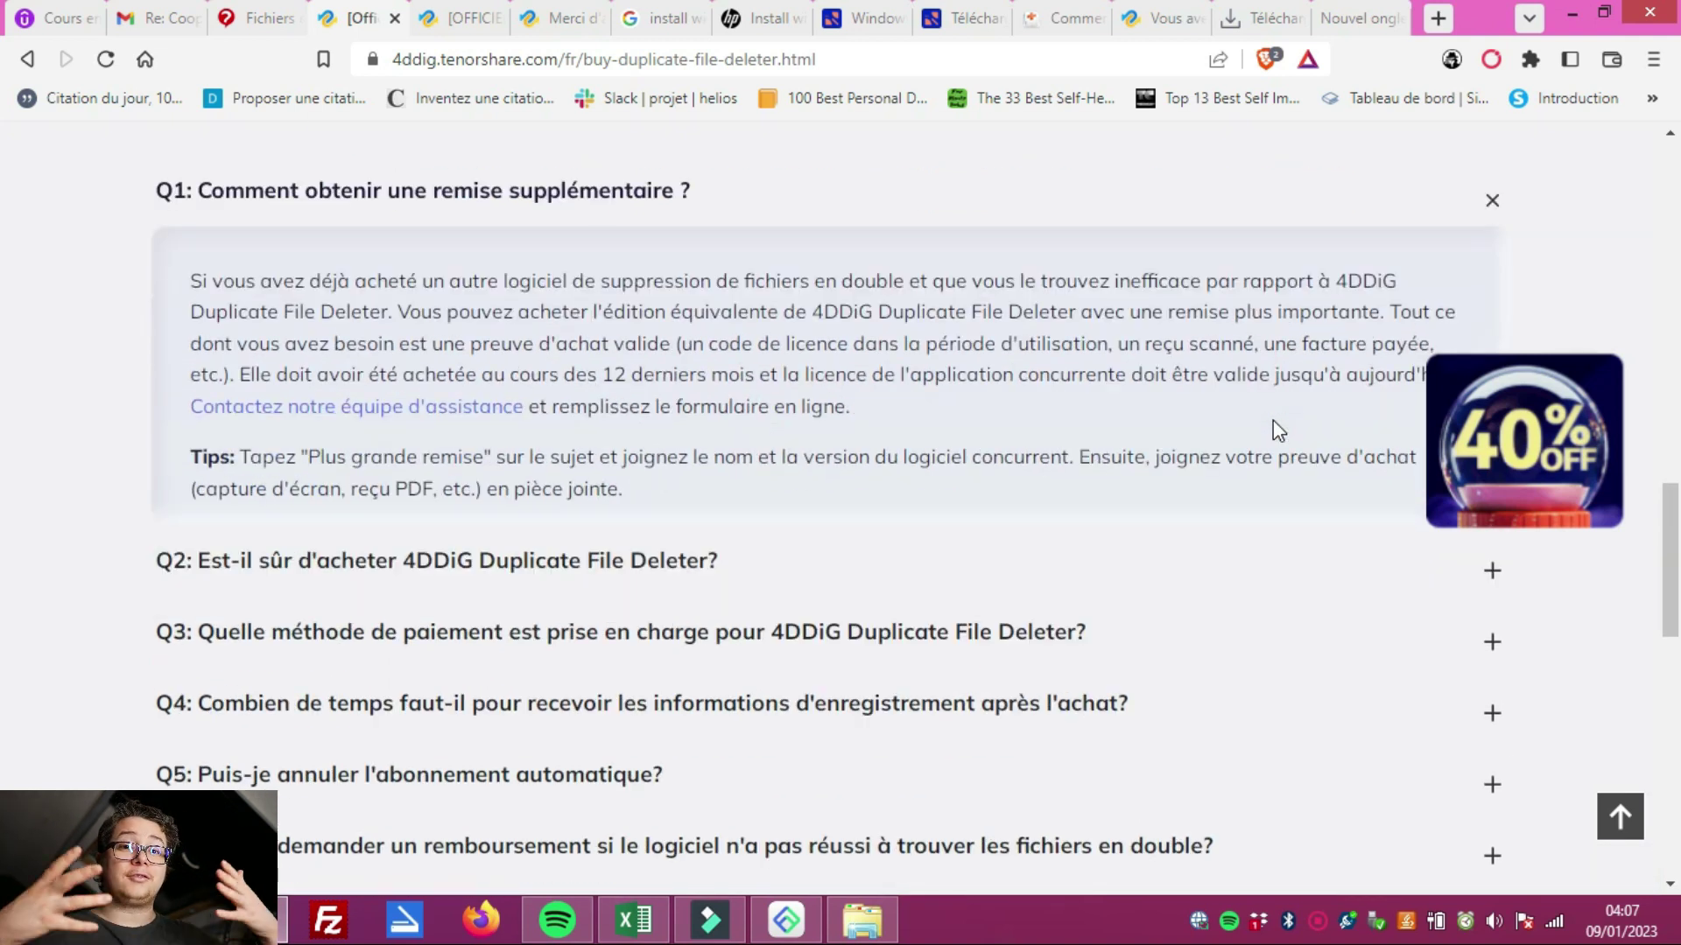